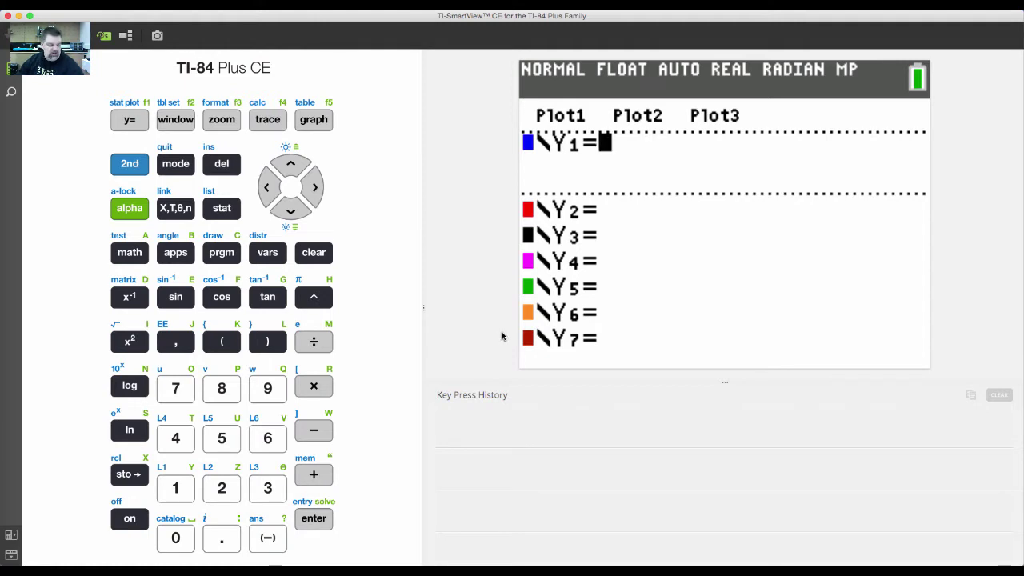
Enter 2*√(1−X²) as Y1, including a closing parenthesis
left_click(218, 484)
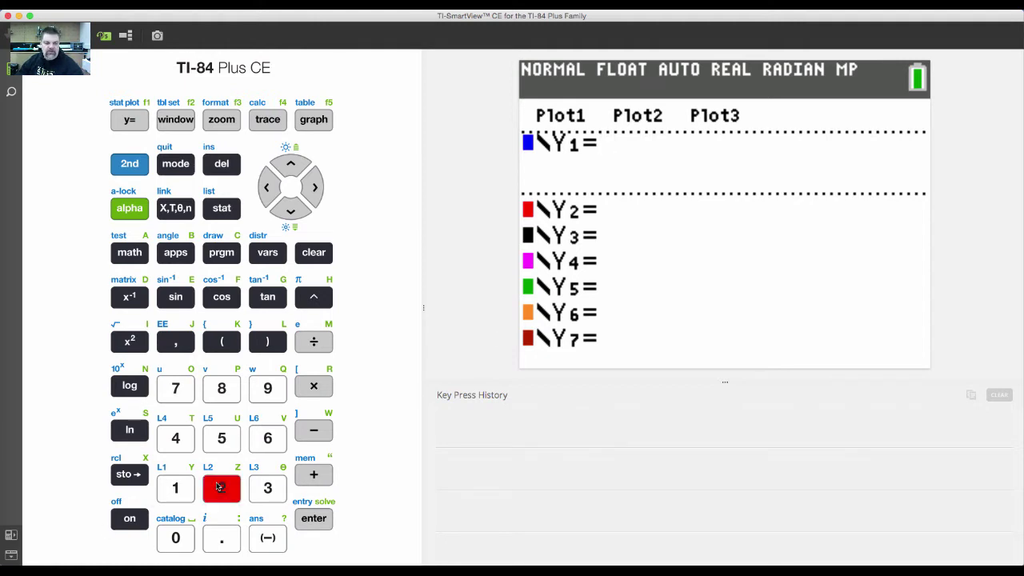
left_click(312, 390)
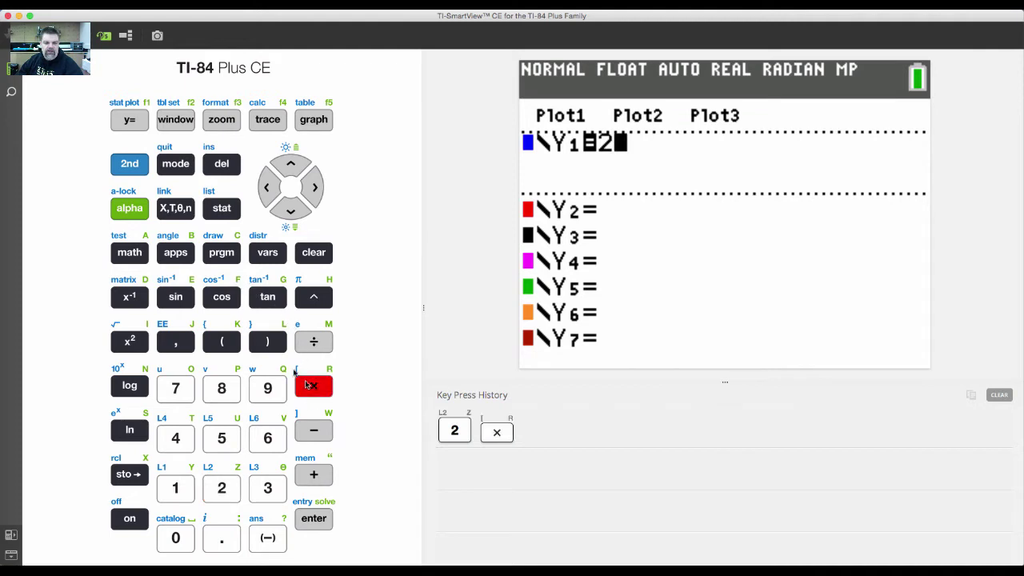
left_click(125, 168)
left_click(131, 338)
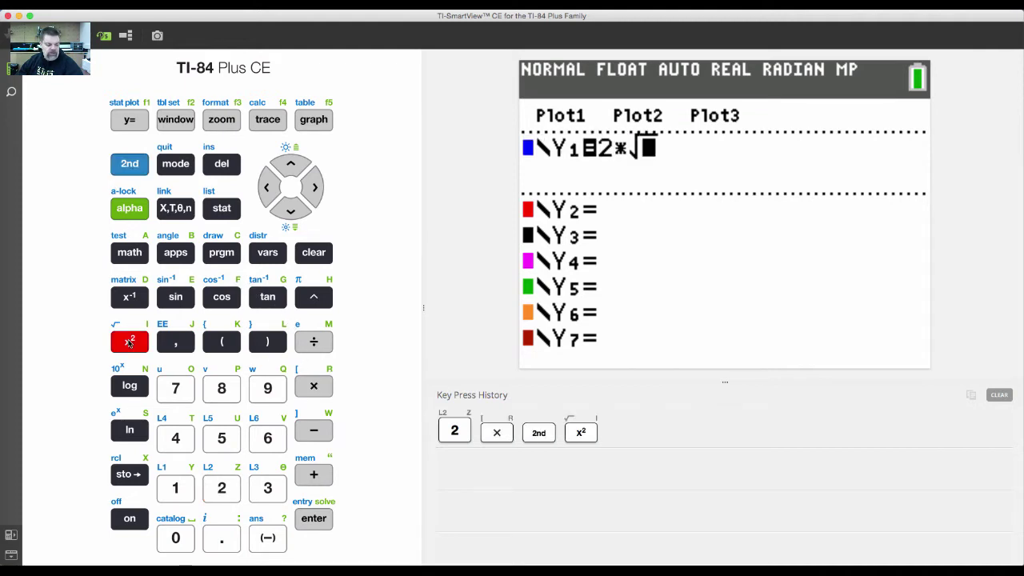
left_click(176, 487)
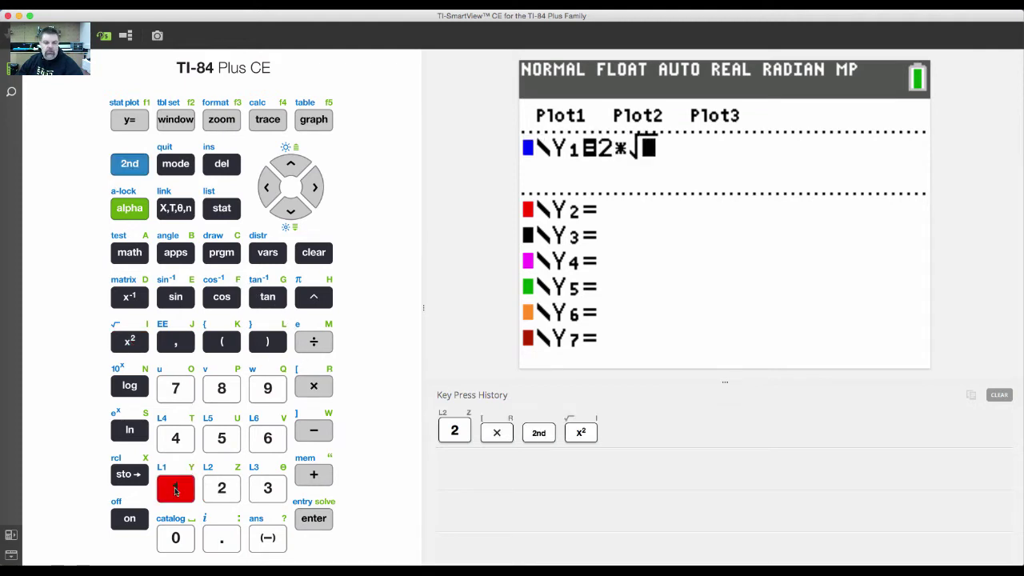
left_click(312, 430)
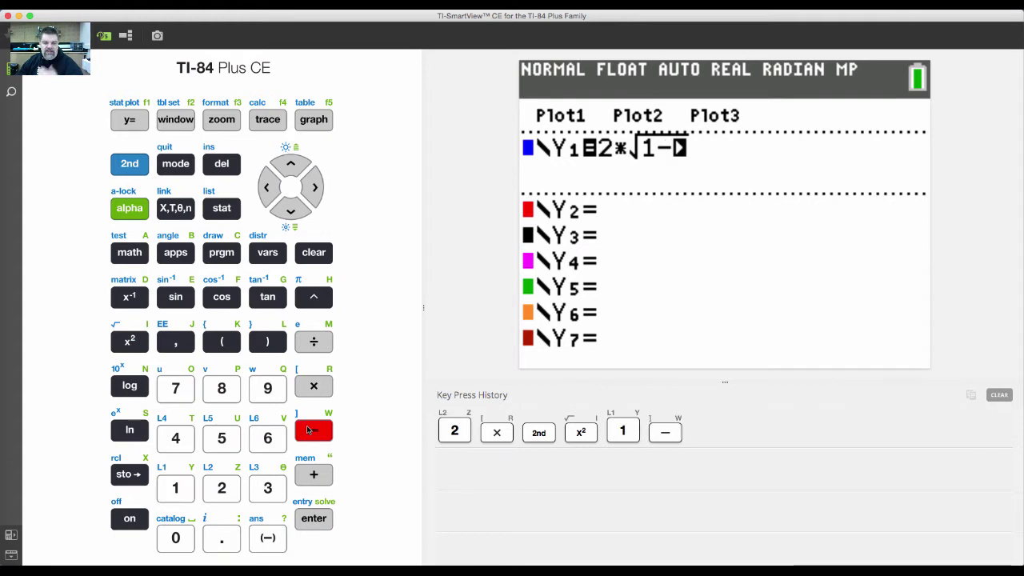
left_click(175, 209)
left_click(125, 344)
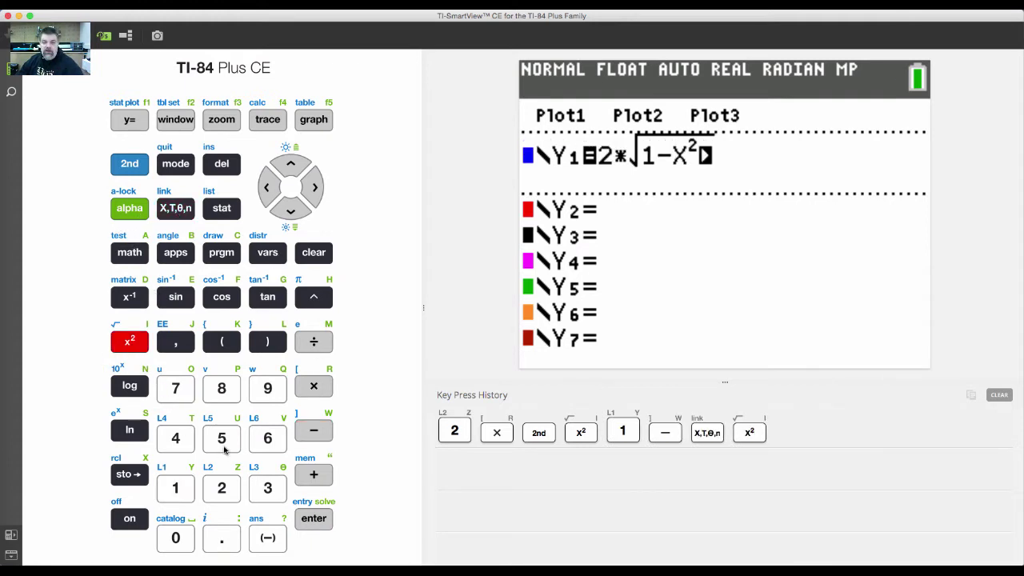
left_click(269, 342)
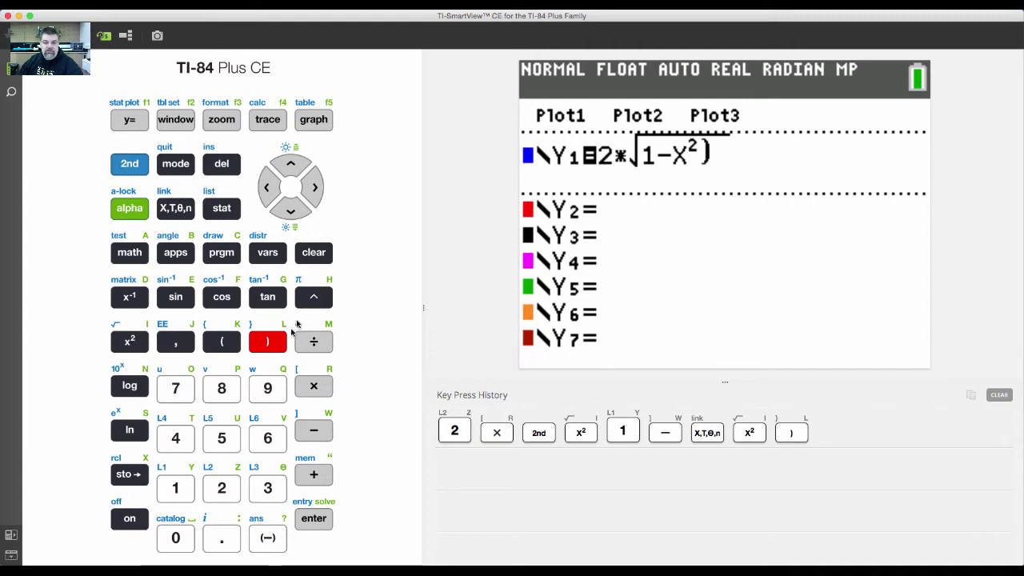
Clear the expression under the root and retype 1−X² without the closing parenthesis
left_click(268, 189)
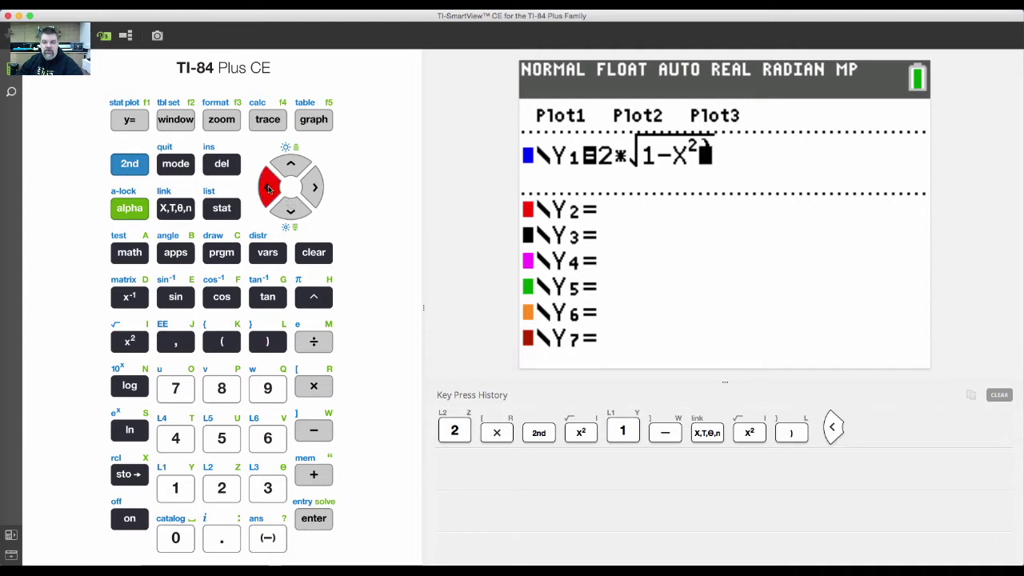
left_click(318, 253)
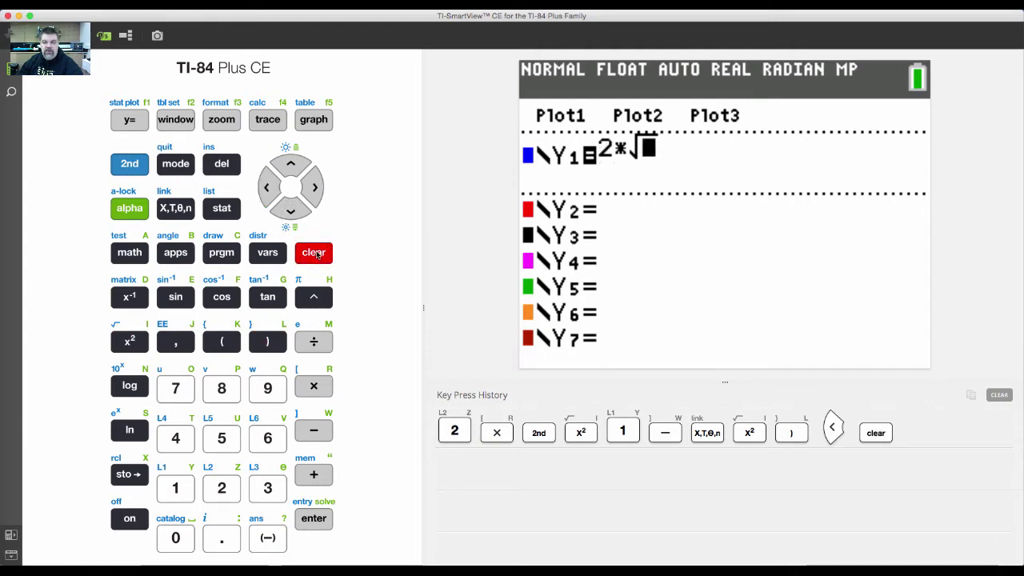
left_click(182, 489)
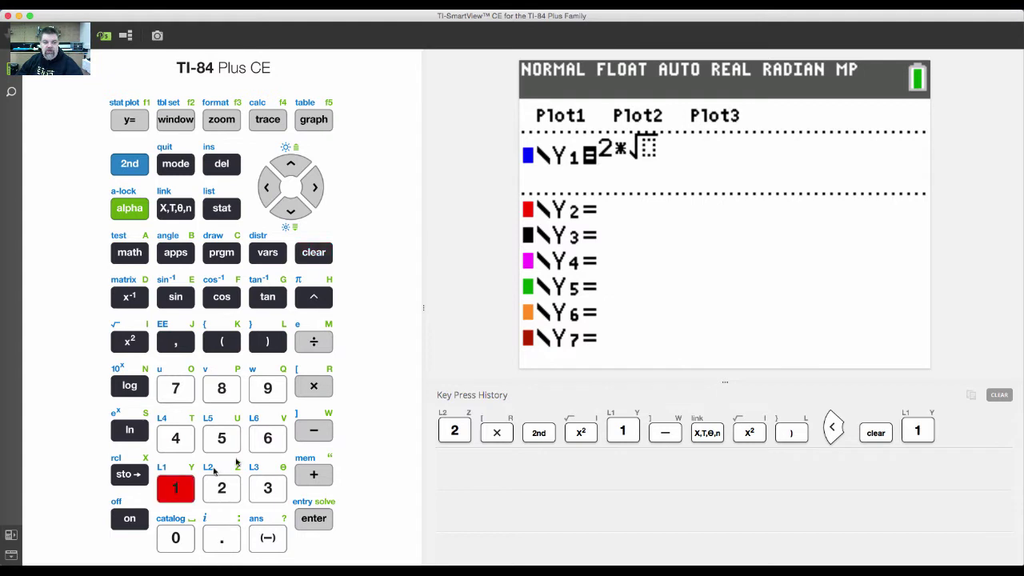
left_click(308, 432)
left_click(175, 208)
left_click(129, 341)
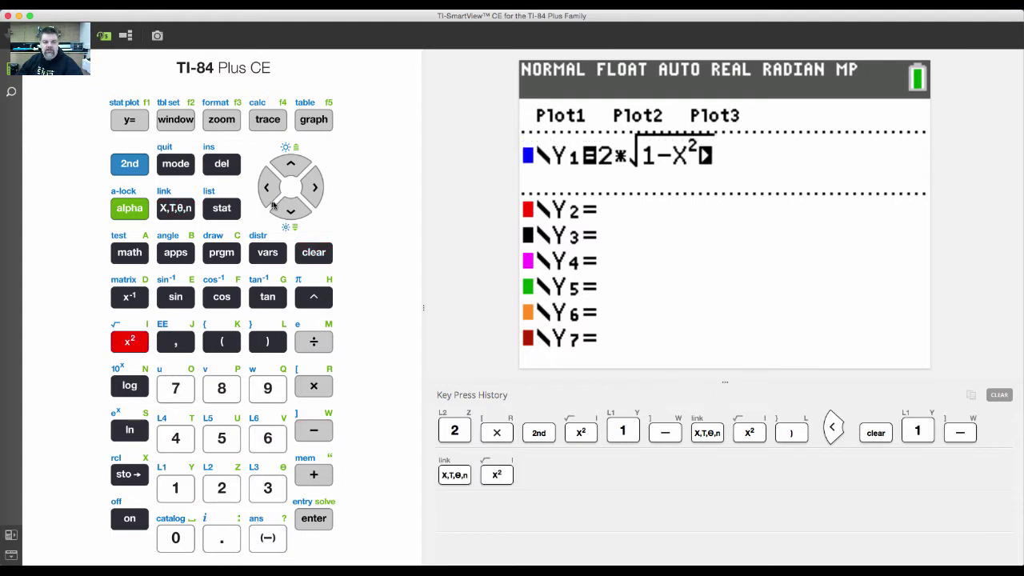
left_click(314, 189)
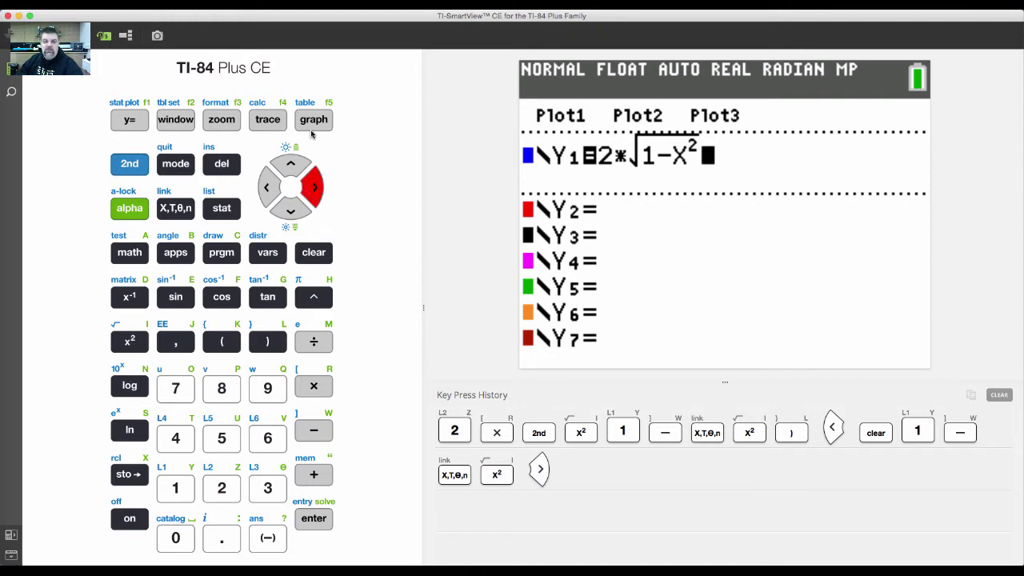
Graph Y1 with the 6:ZStandard zoom to show its small arch
left_click(232, 124)
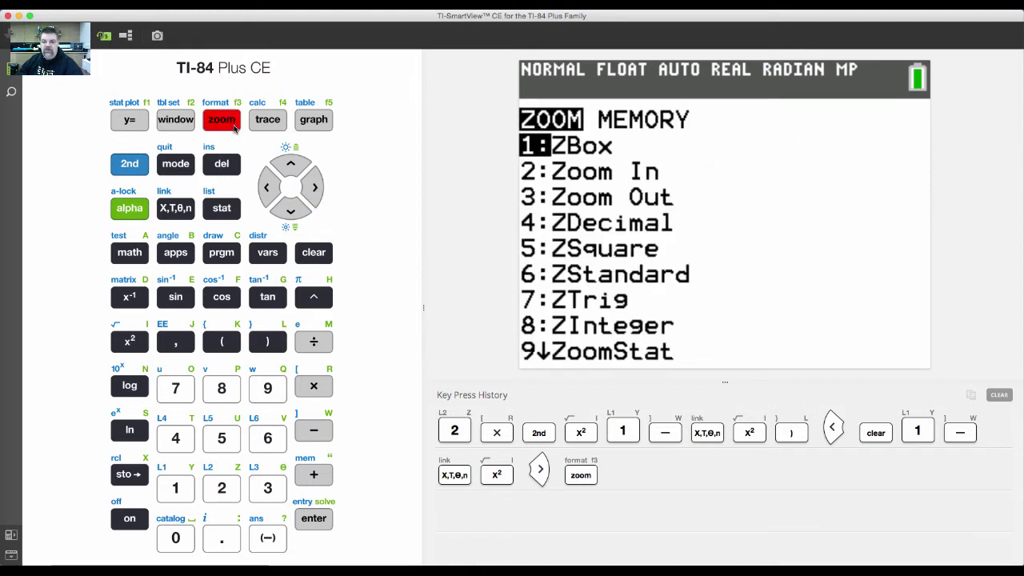
left_click(270, 440)
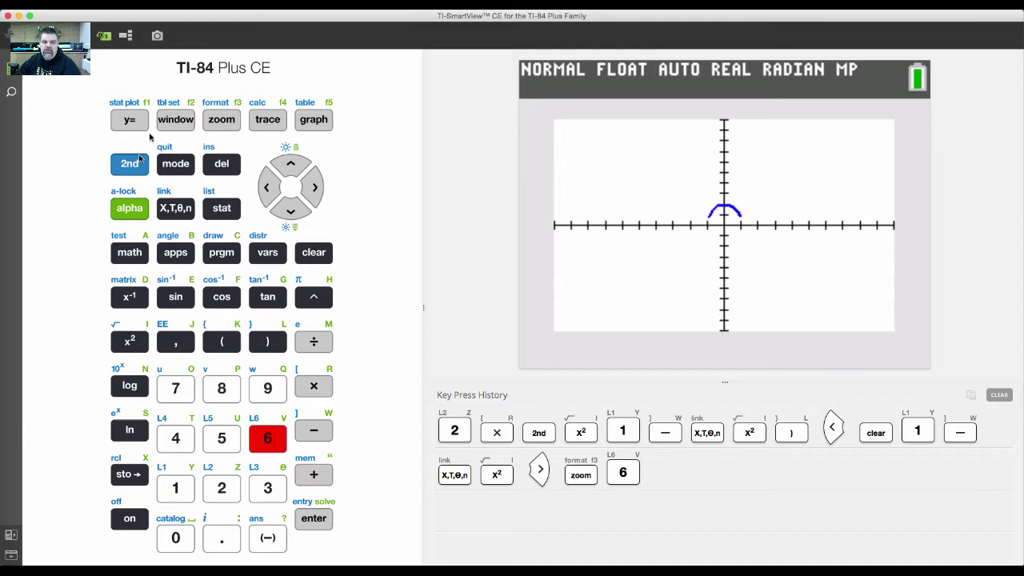
left_click(129, 165)
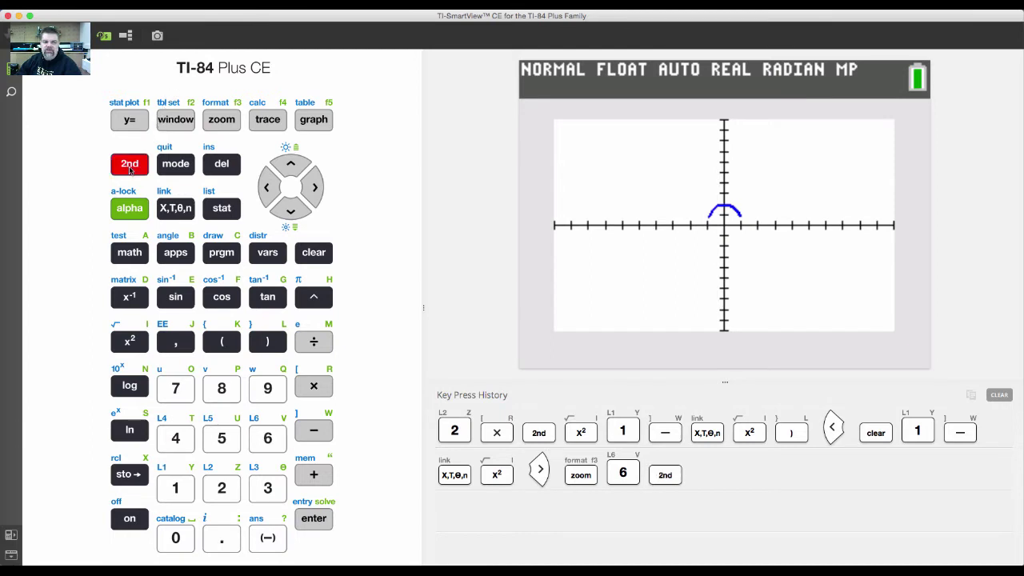
Choose 7:∫f(x)dx from the CALC menu for Y1
left_click(261, 121)
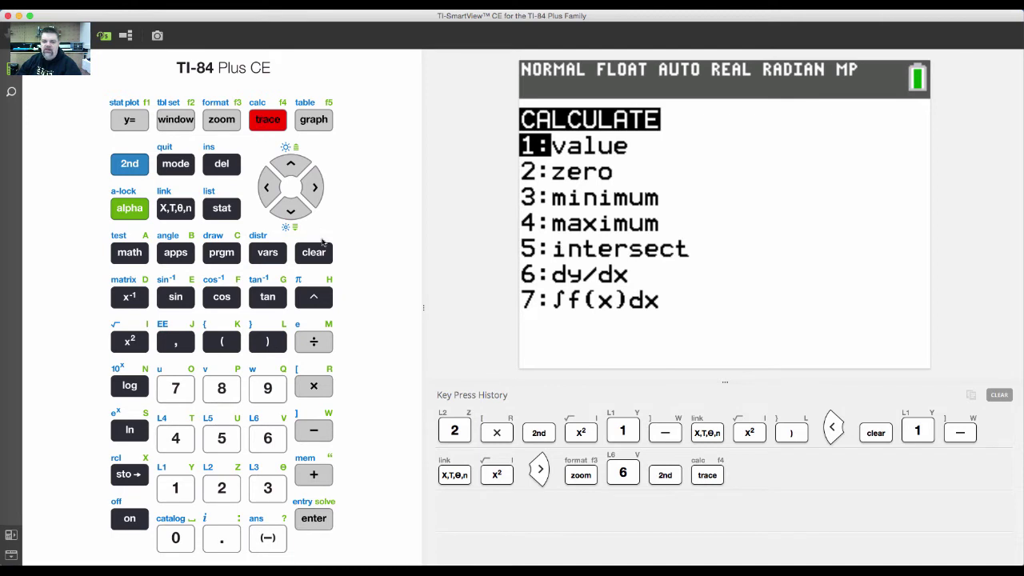
left_click(286, 211)
left_click(286, 211)
left_click(286, 212)
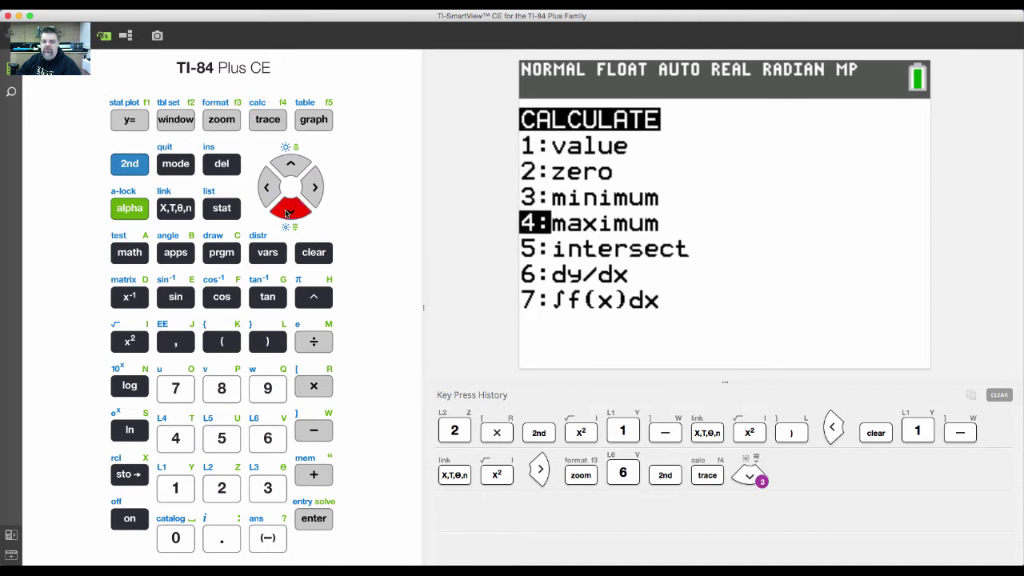
left_click(286, 213)
left_click(285, 213)
left_click(285, 213)
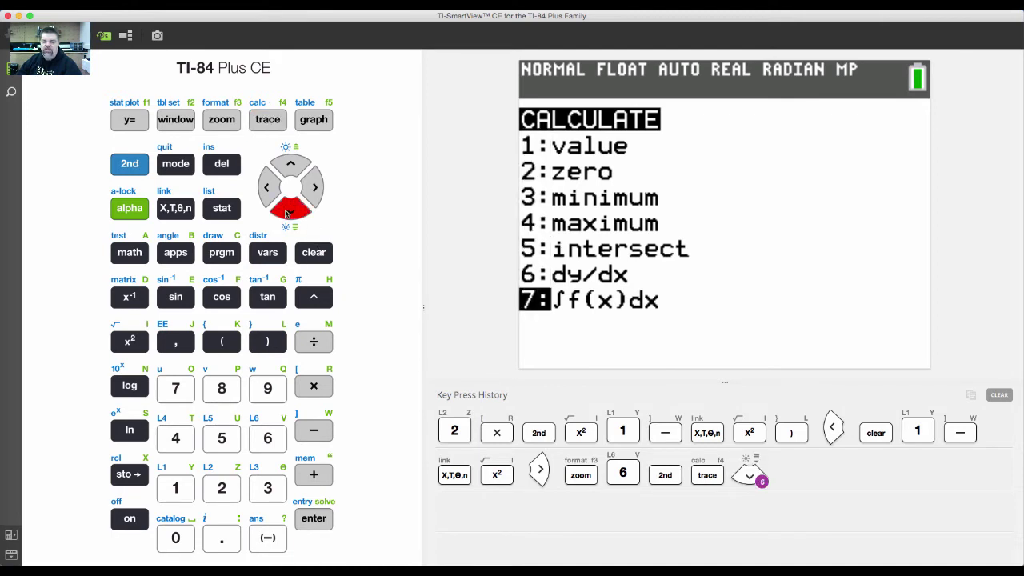
left_click(320, 522)
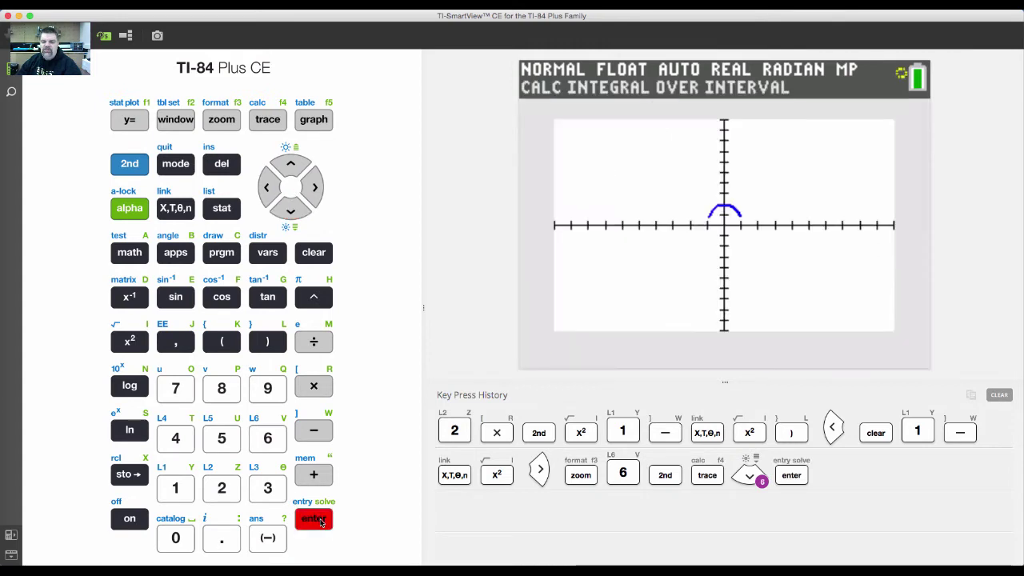
Set lower limit −1 and upper limit 1, yielding ∫f(x)dx = 3.1416442
left_click(264, 547)
left_click(181, 496)
left_click(317, 526)
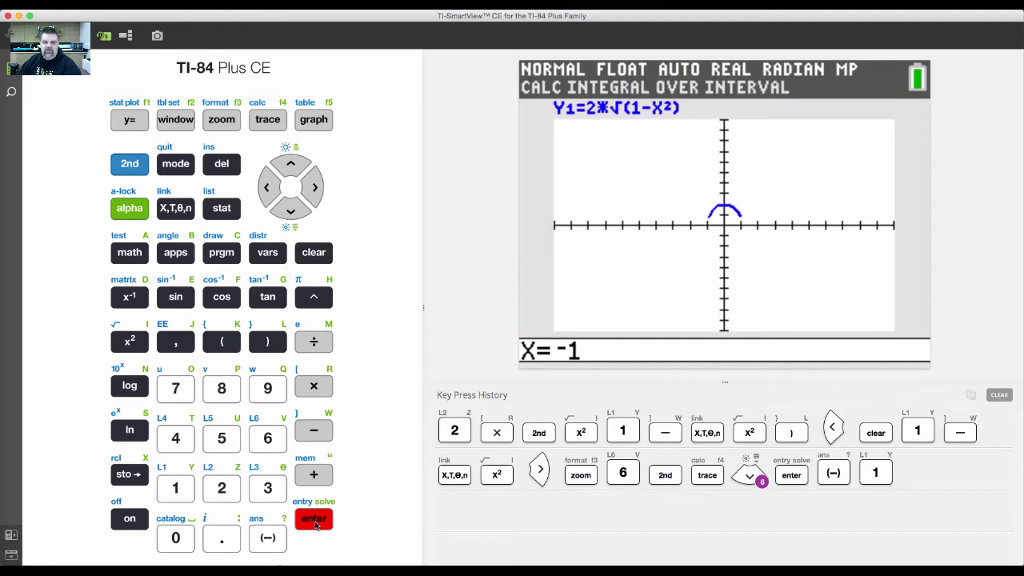
left_click(169, 491)
left_click(316, 521)
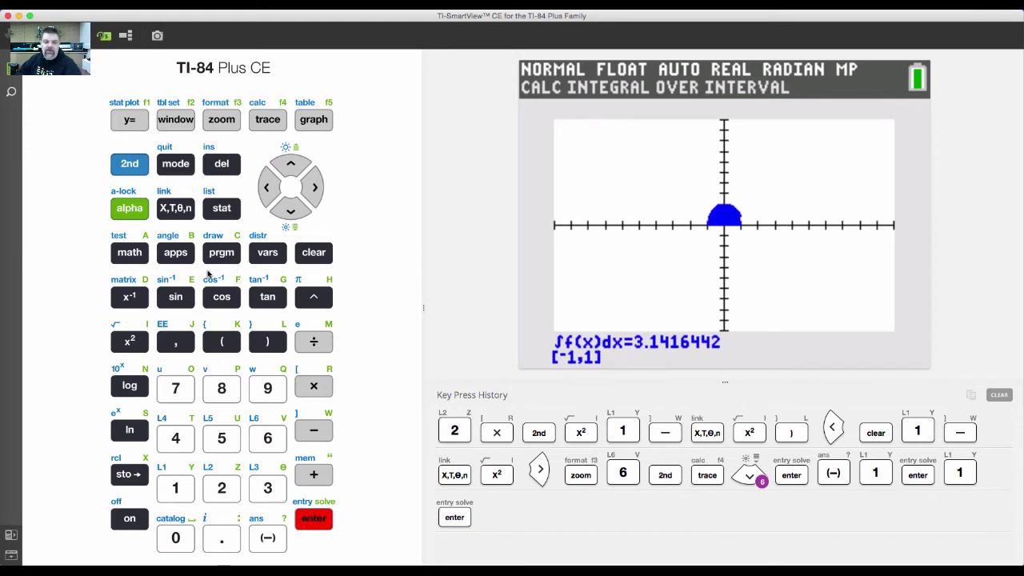
Quit to the home screen and insert 9:fnInt( from the MATH menu
left_click(131, 170)
left_click(179, 164)
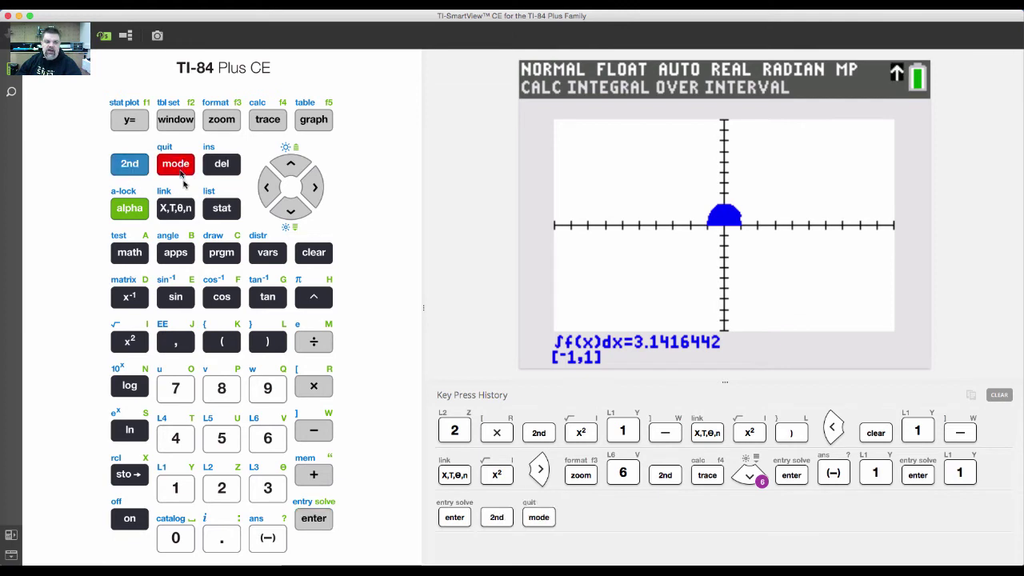
left_click(133, 258)
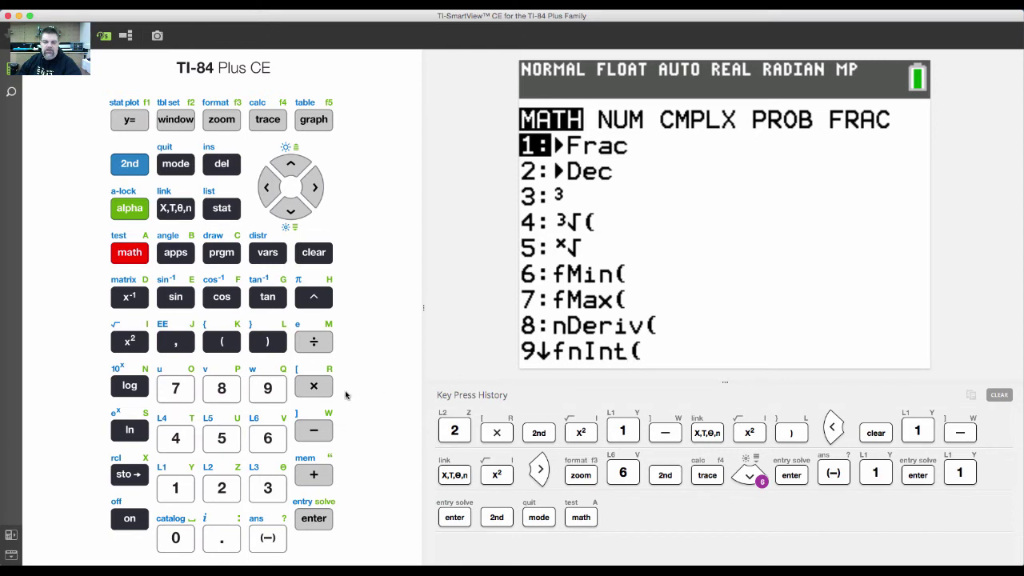
left_click(290, 210)
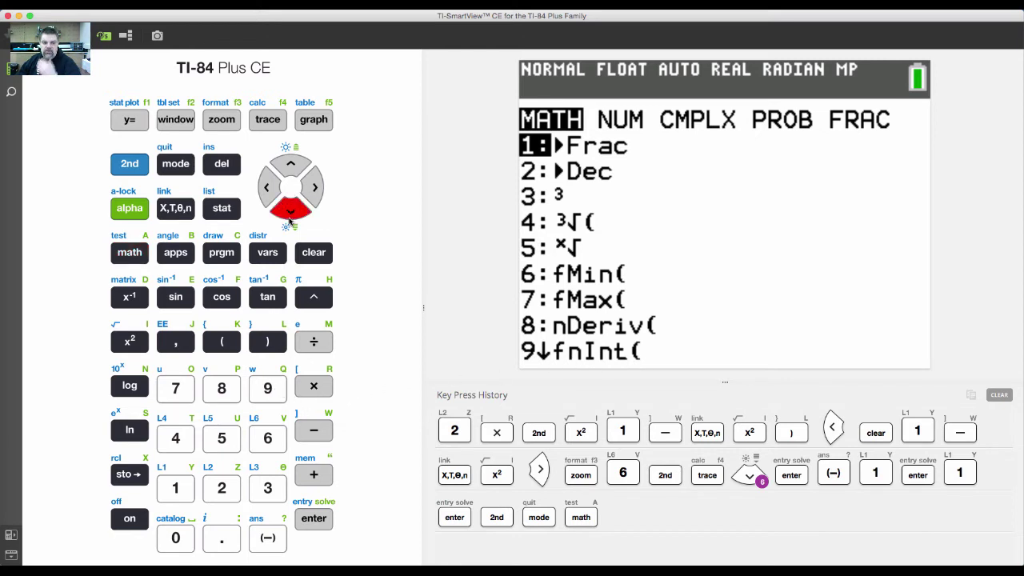
left_click(291, 210)
left_click(290, 210)
left_click(290, 210)
left_click(290, 220)
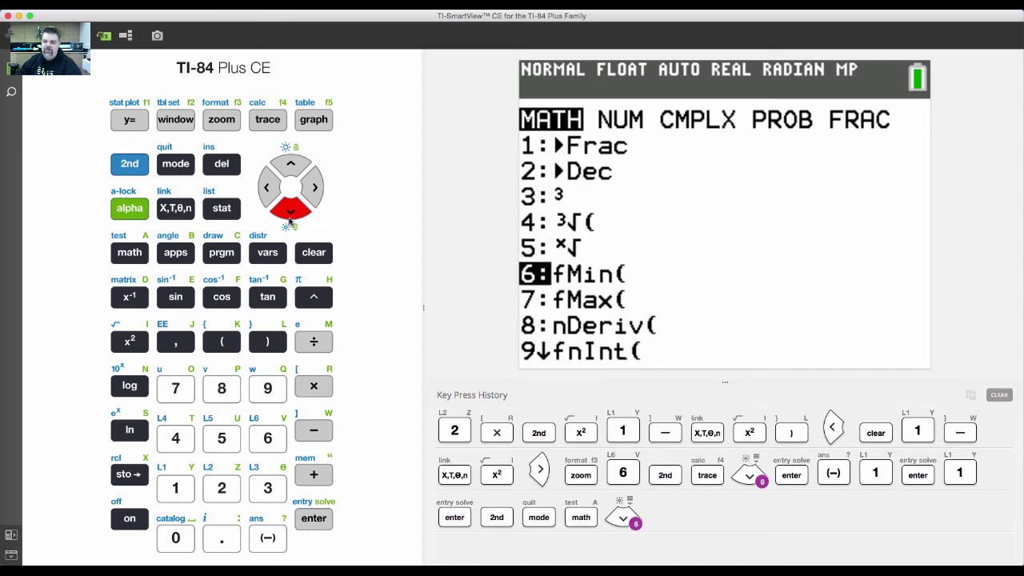
left_click(290, 220)
left_click(289, 220)
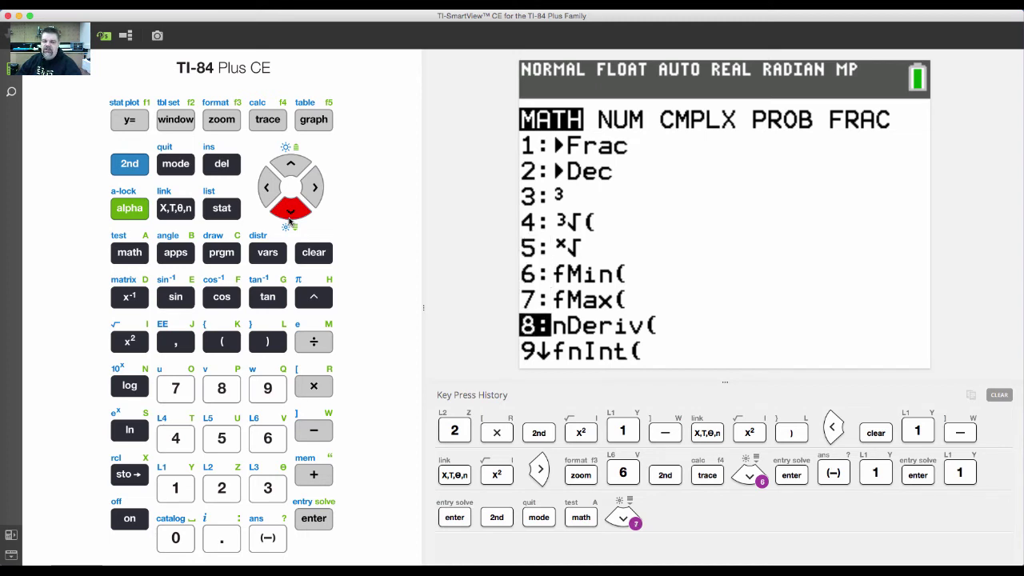
left_click(290, 221)
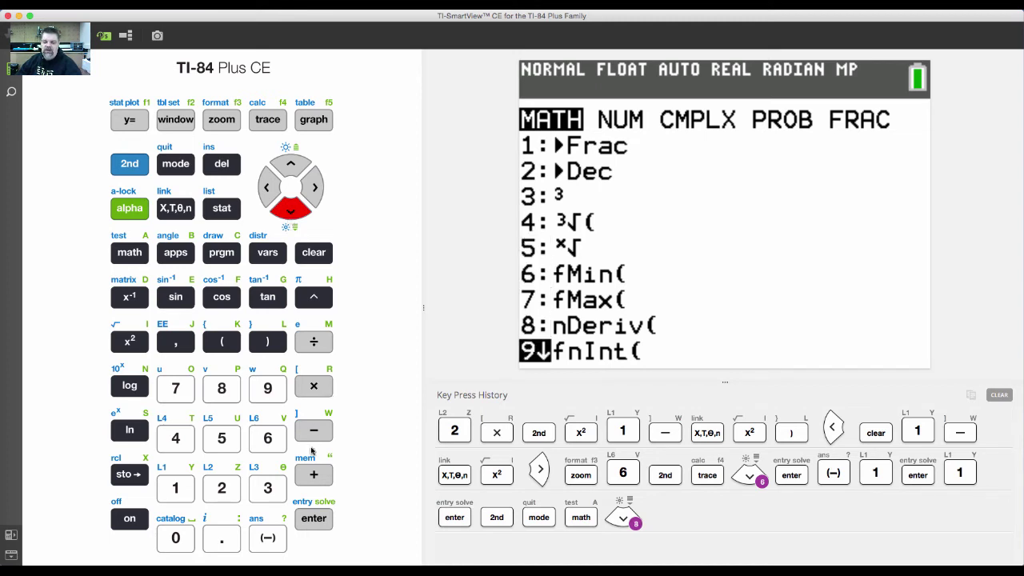
left_click(308, 525)
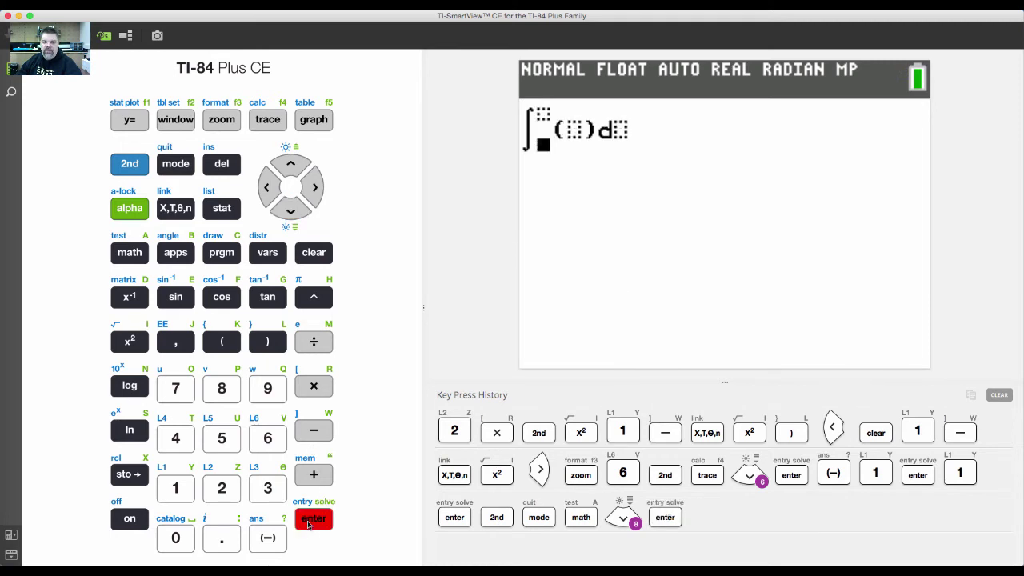
Set the integral template's lower bound to −1 and upper bound to 1
left_click(268, 538)
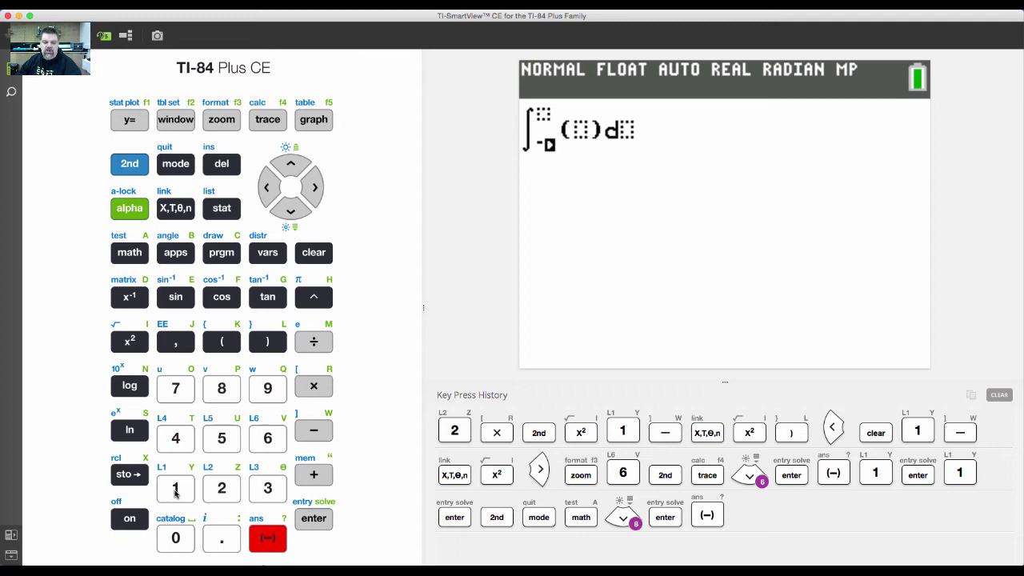
left_click(175, 490)
left_click(290, 171)
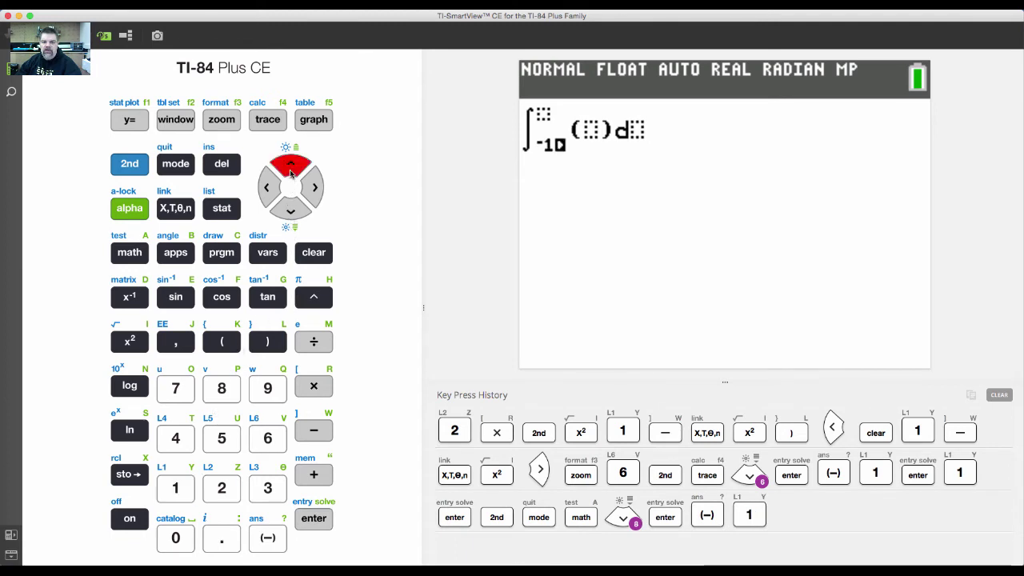
left_click(173, 486)
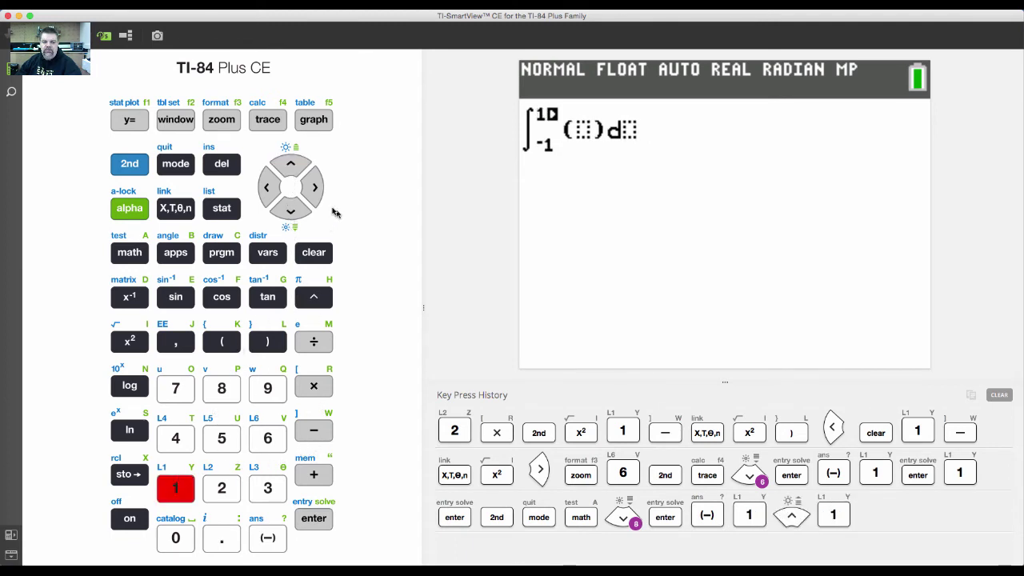
left_click(315, 187)
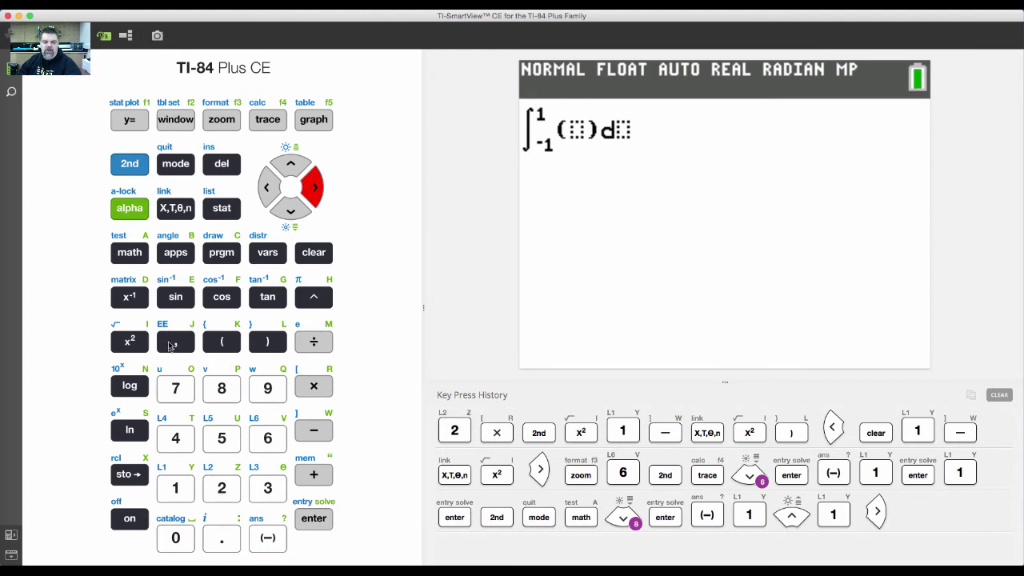
Enter the integrand 2*√(1−X²)
left_click(222, 486)
left_click(319, 387)
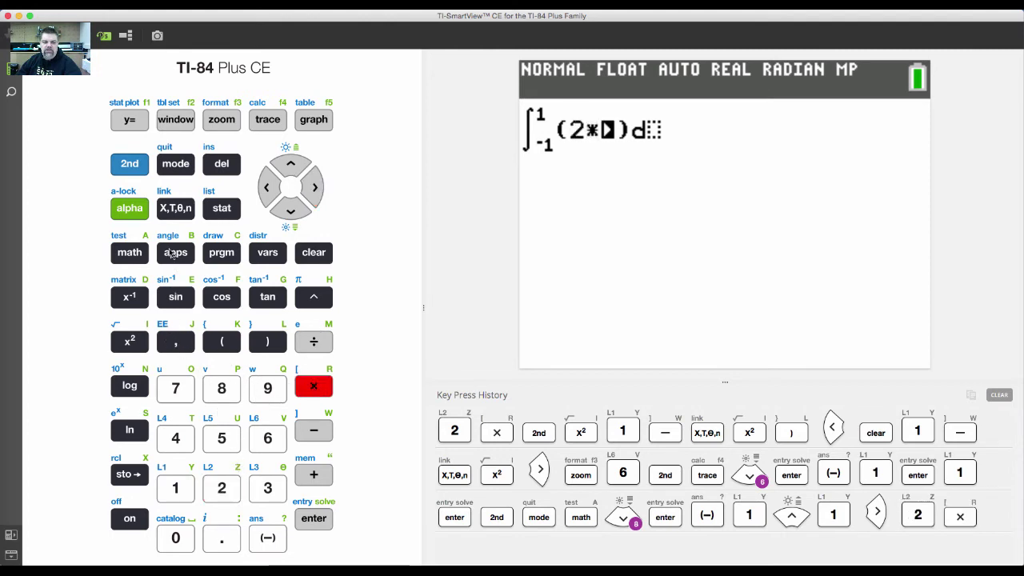
left_click(130, 164)
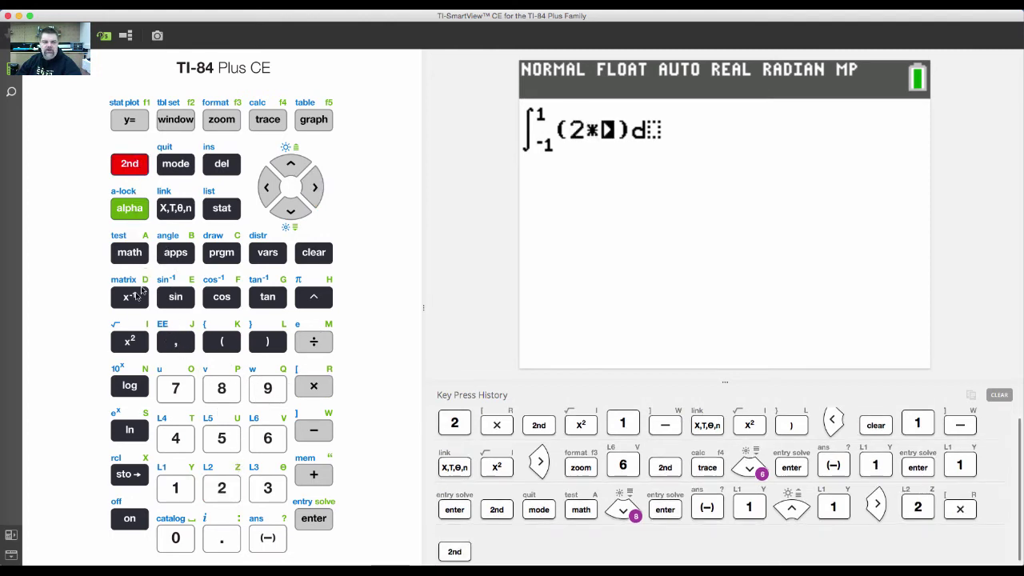
left_click(126, 343)
left_click(175, 488)
left_click(313, 432)
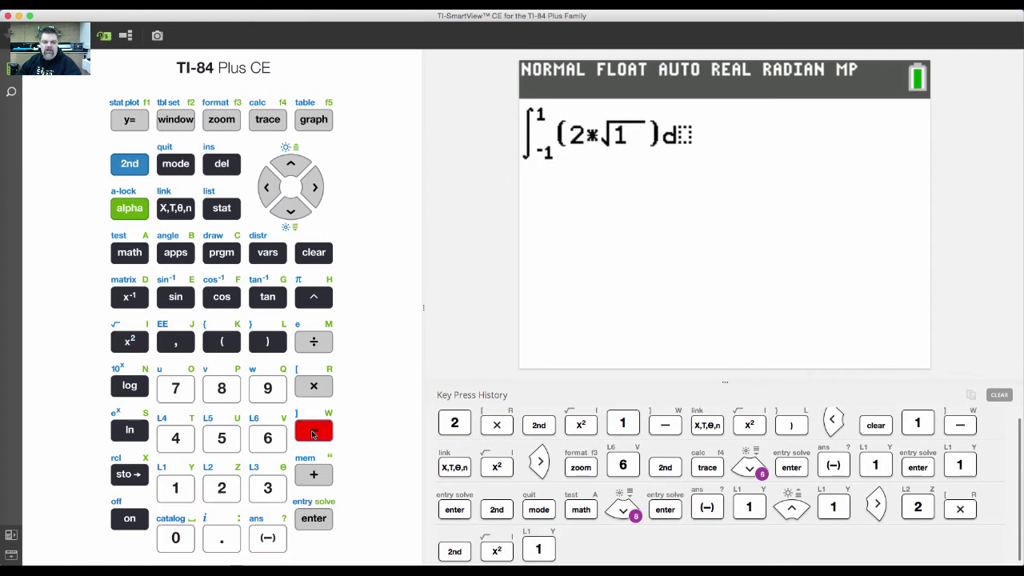
left_click(175, 208)
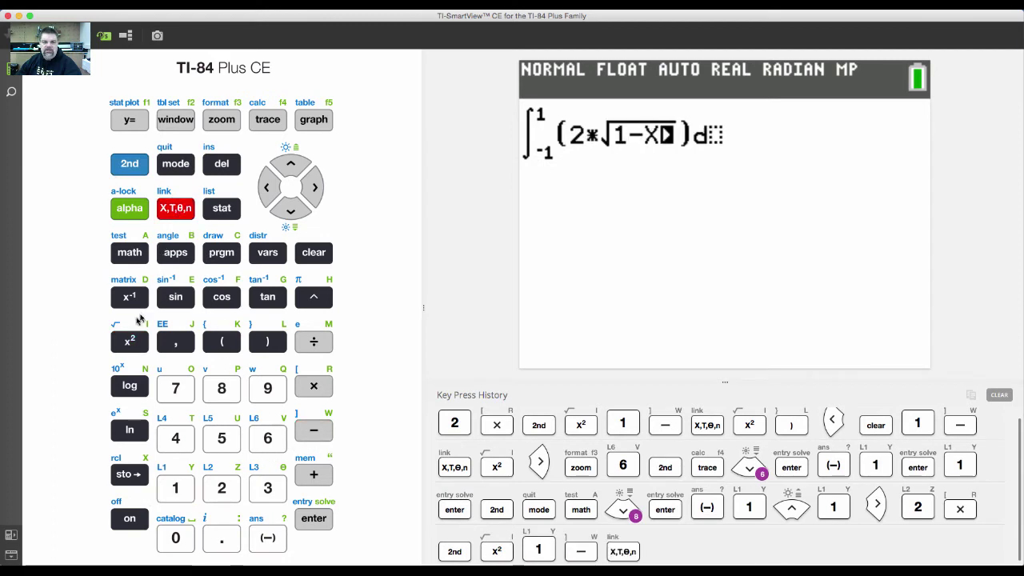
left_click(130, 342)
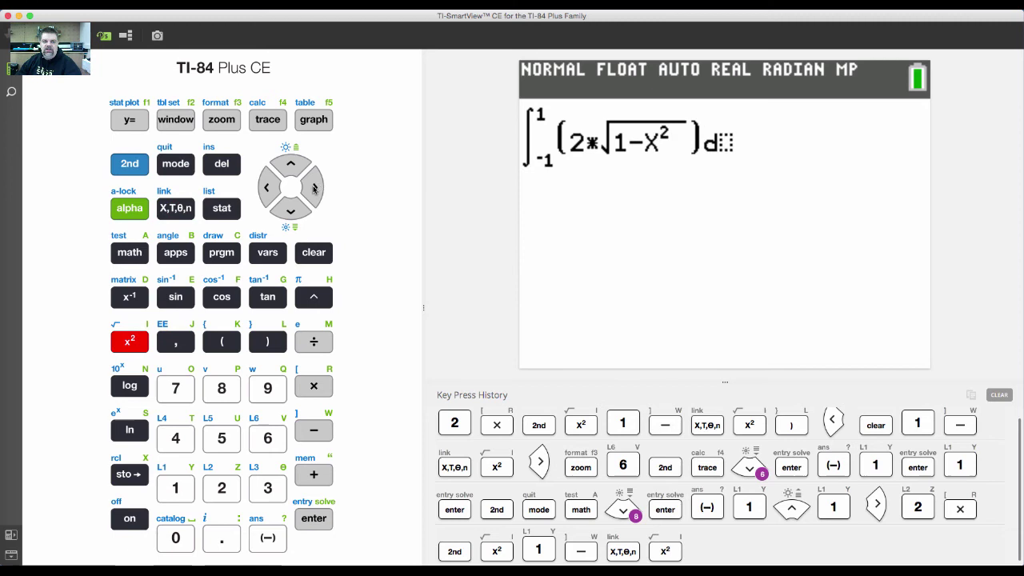
left_click(314, 188)
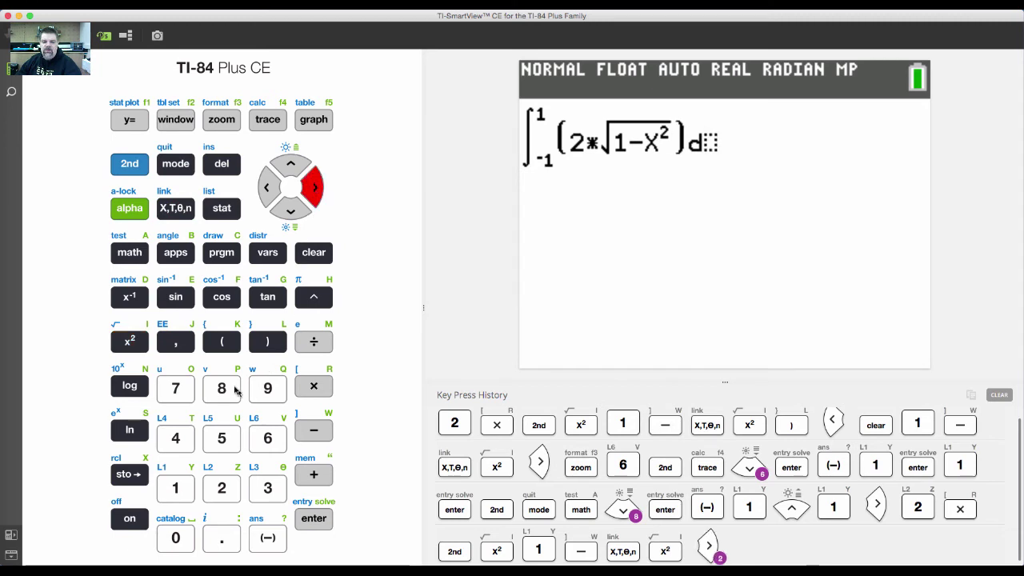
Set the differential to dX and evaluate, getting 3.141593074
left_click(180, 214)
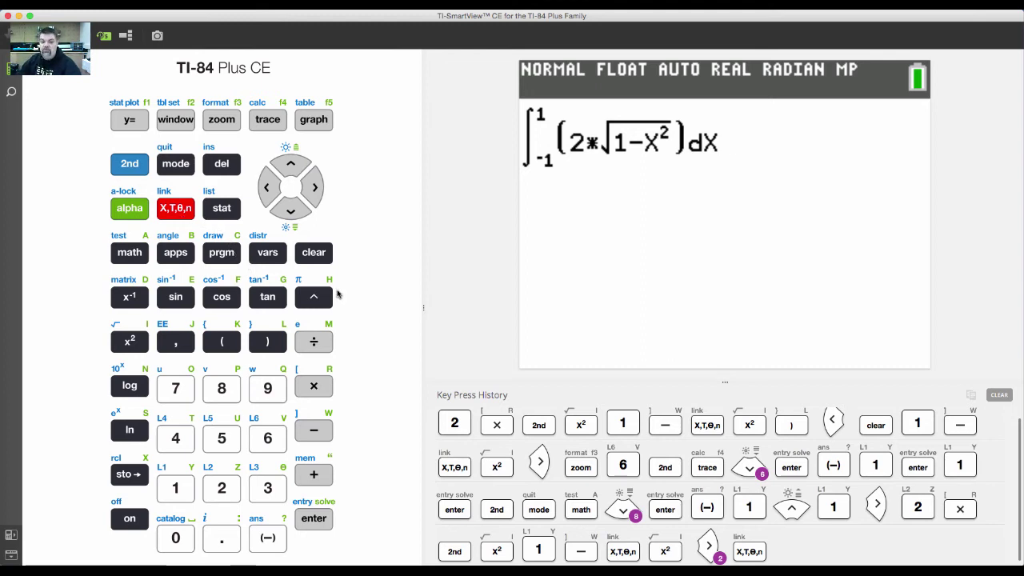
left_click(316, 522)
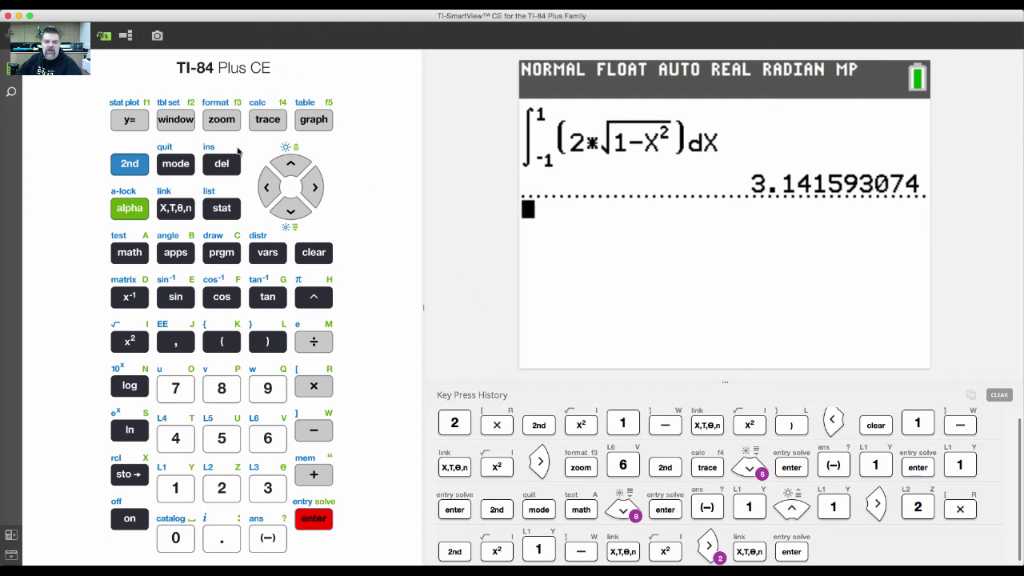
left_click(132, 173)
Change the display mode from MATHPRINT to CLASSIC in the mode settings
left_click(183, 164)
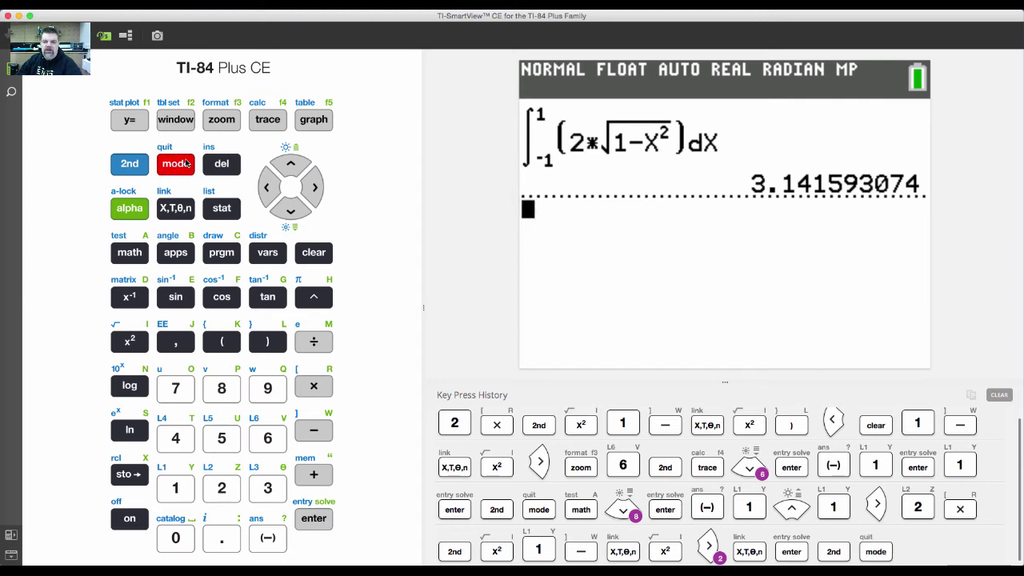
left_click(177, 165)
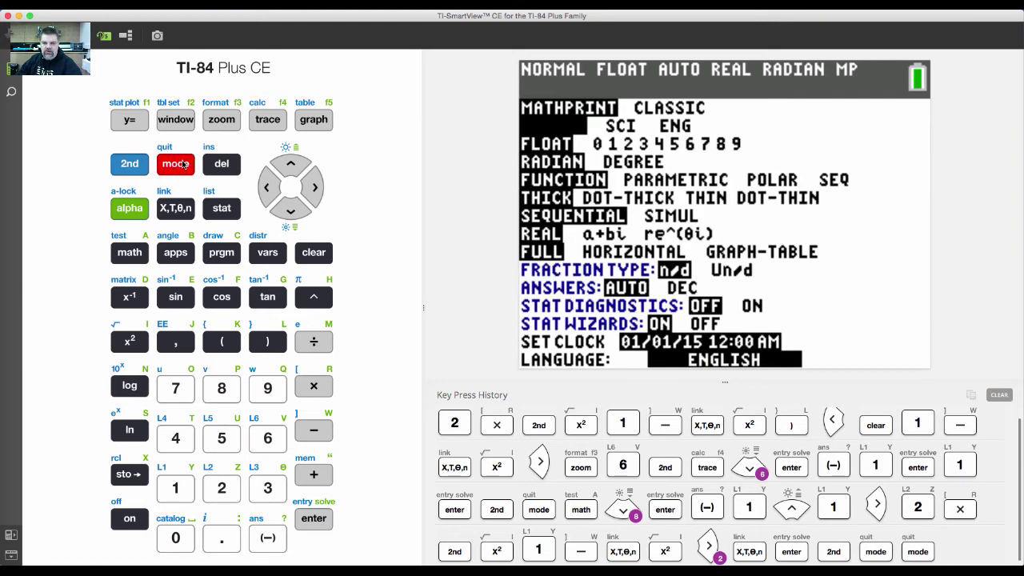
left_click(310, 187)
key("Up")
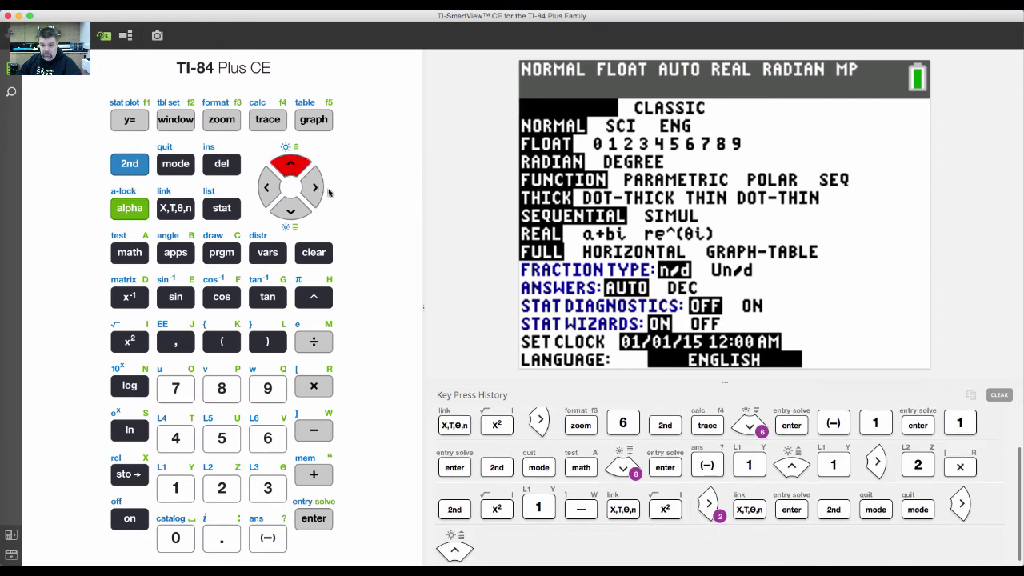
left_click(315, 192)
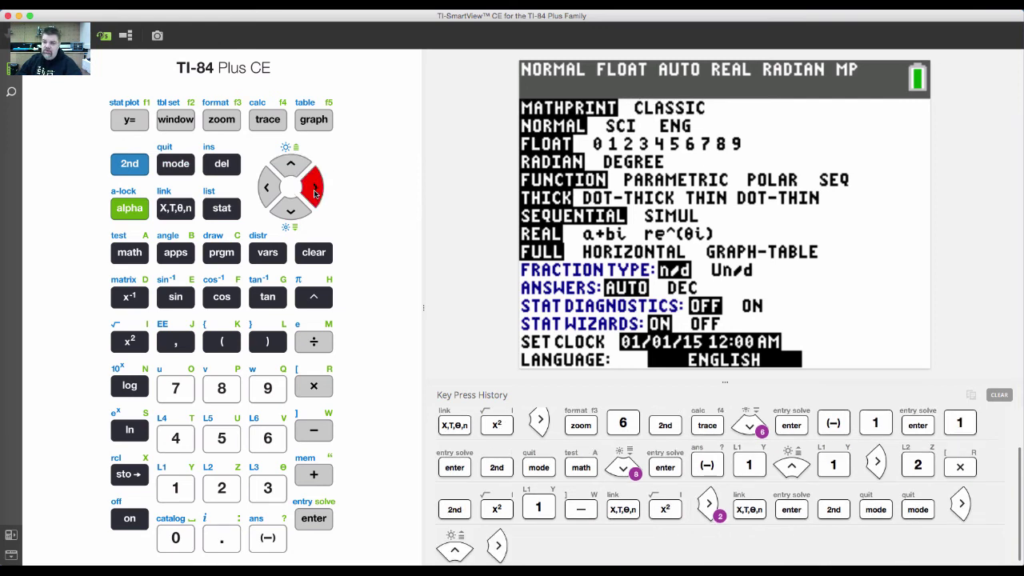
left_click(315, 519)
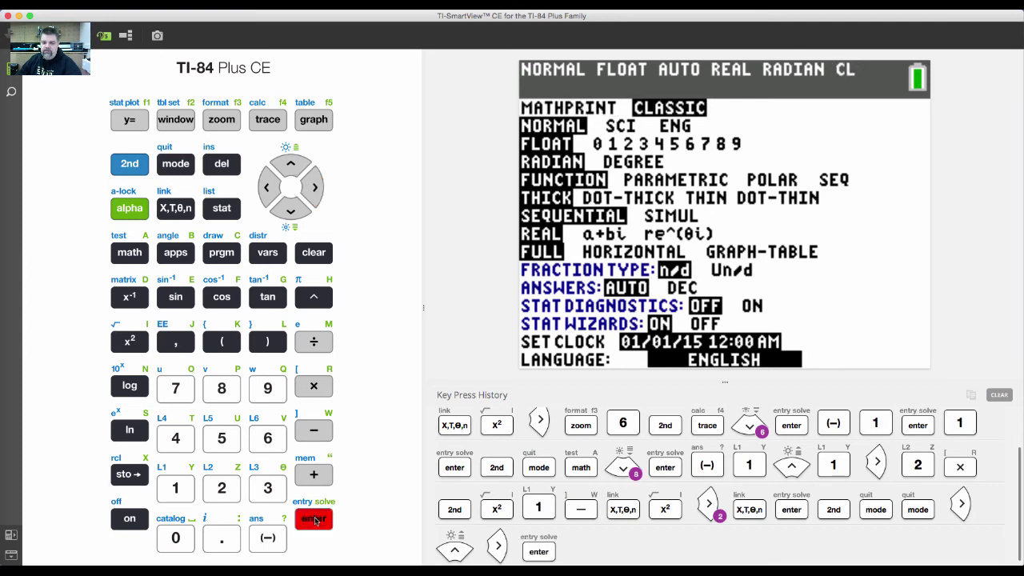
left_click(315, 519)
left_click(134, 165)
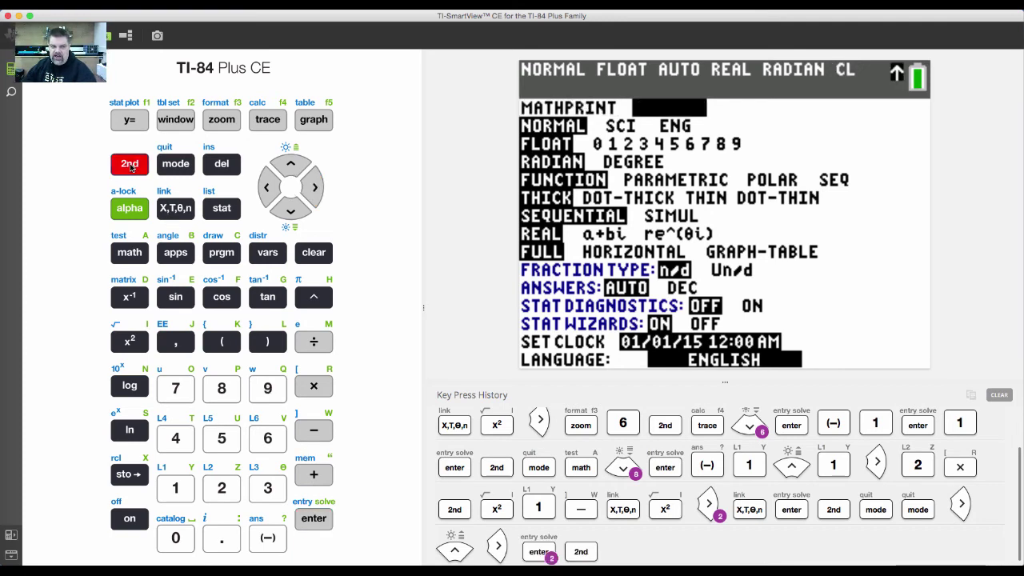
Clear the home screen and insert fnInt( from the MATH menu
left_click(164, 165)
left_click(314, 252)
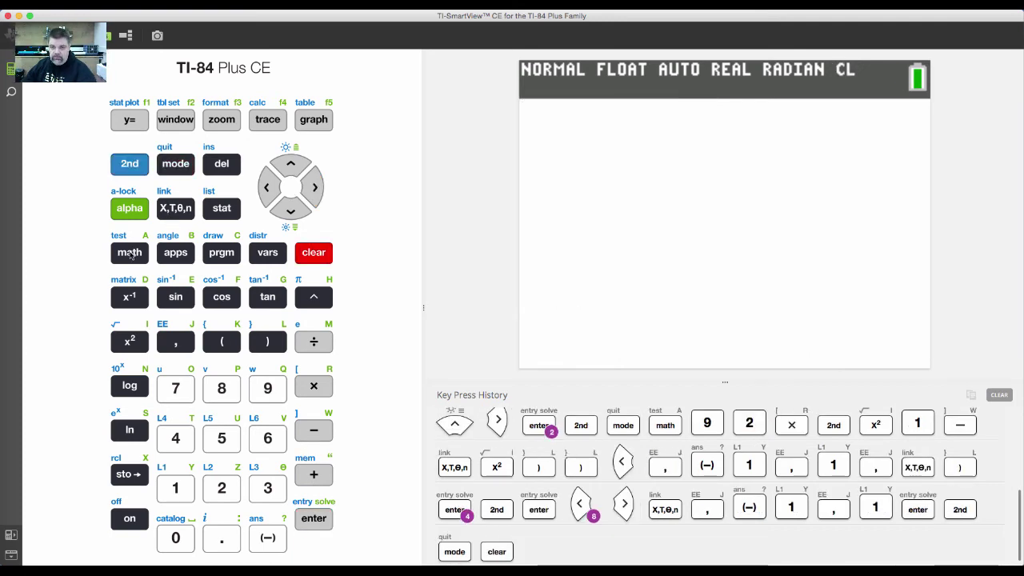
left_click(130, 252)
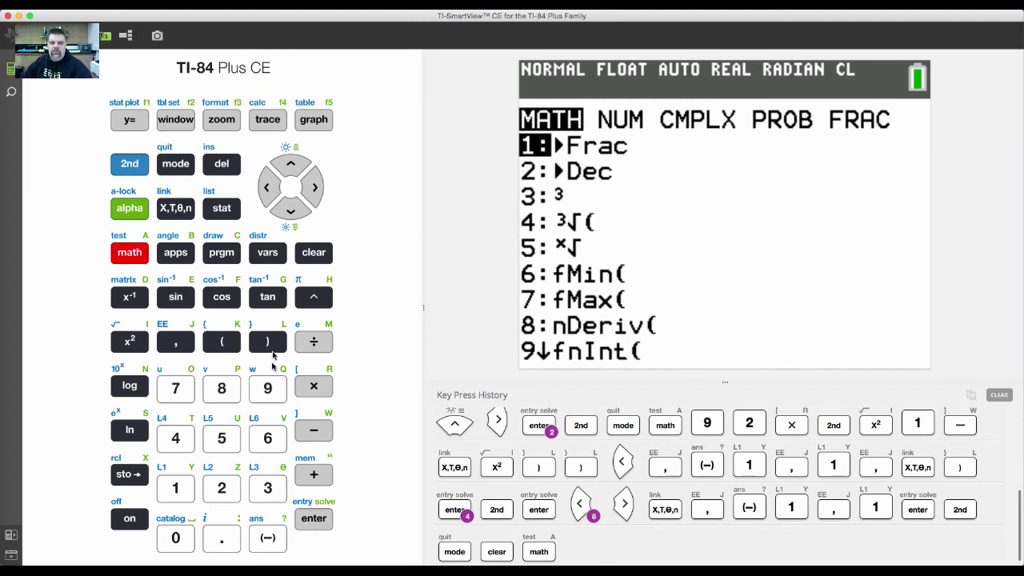
left_click(270, 393)
Type the integrand 2*√(1-X²) with its closing parenthesis
left_click(221, 489)
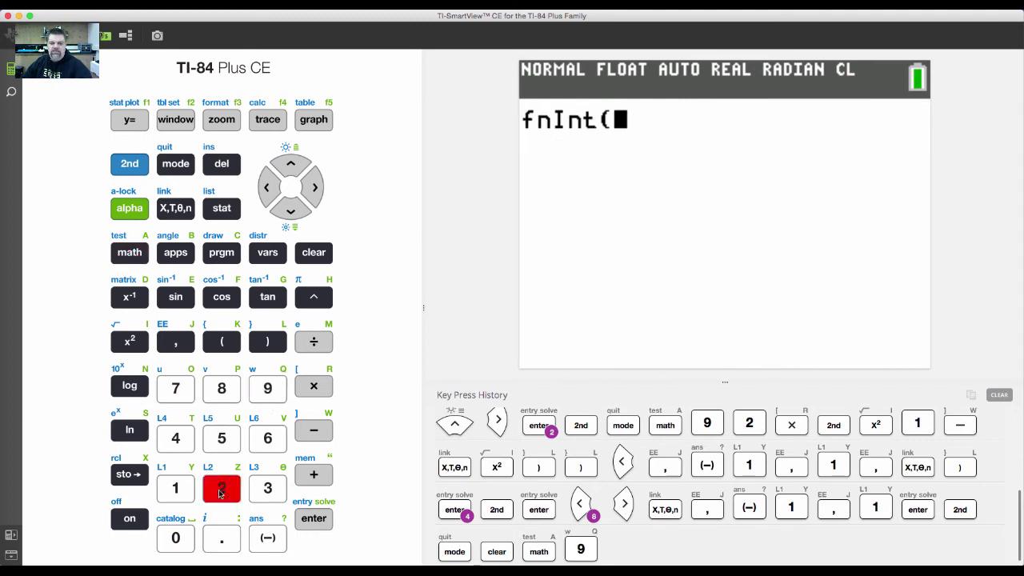
left_click(313, 387)
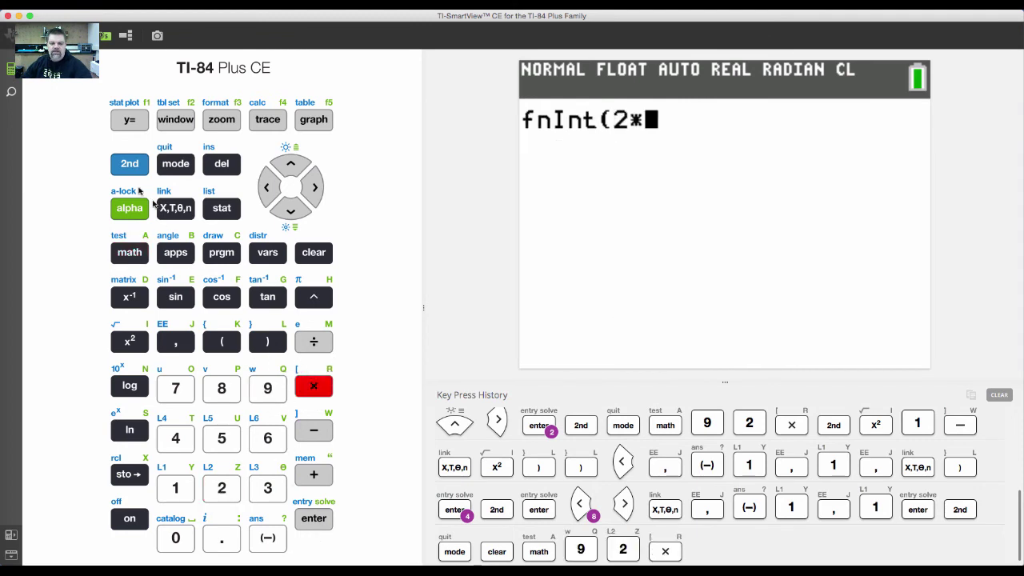
left_click(129, 163)
left_click(129, 342)
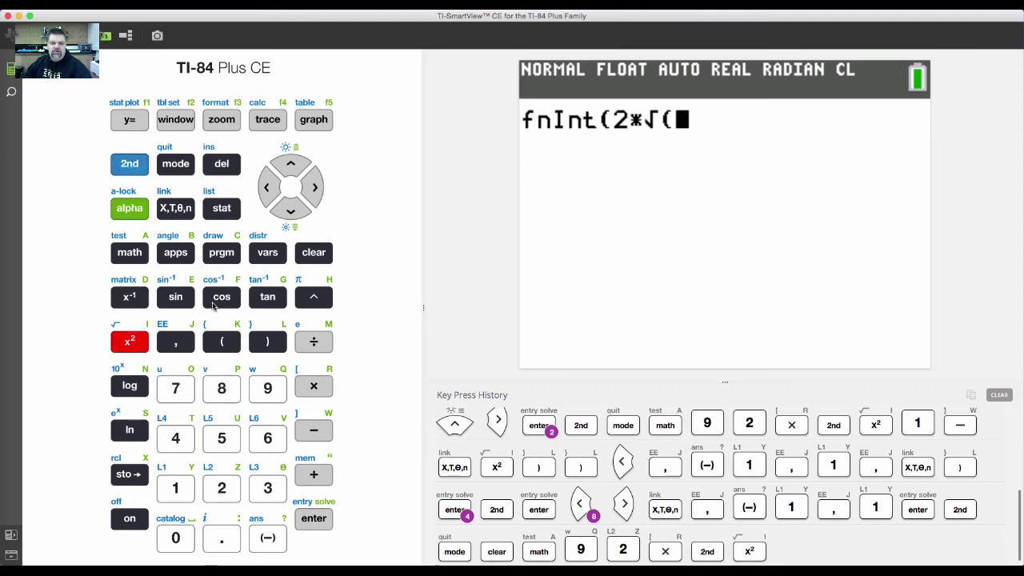
left_click(184, 486)
left_click(313, 432)
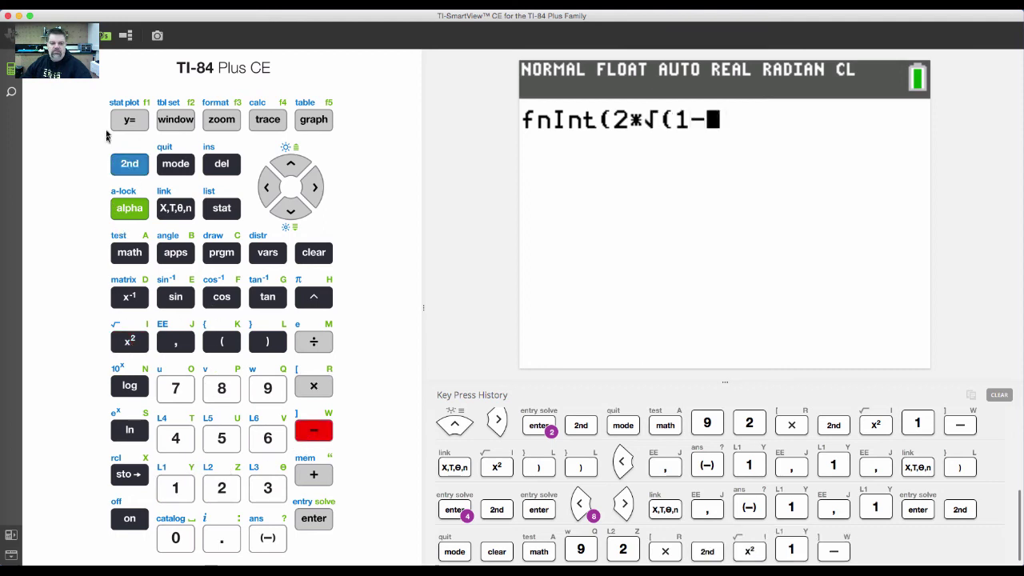
left_click(171, 206)
left_click(128, 344)
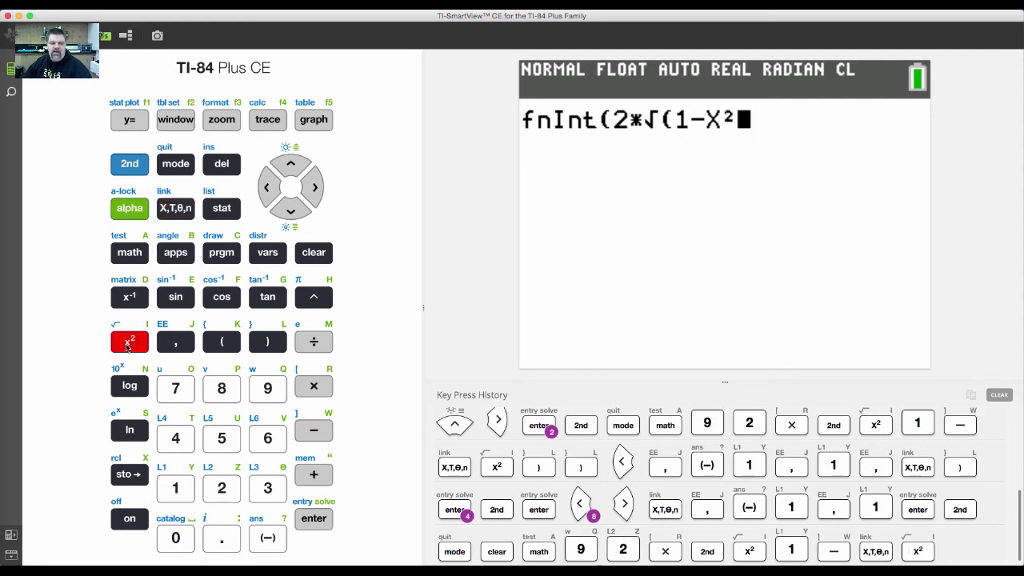
left_click(255, 347)
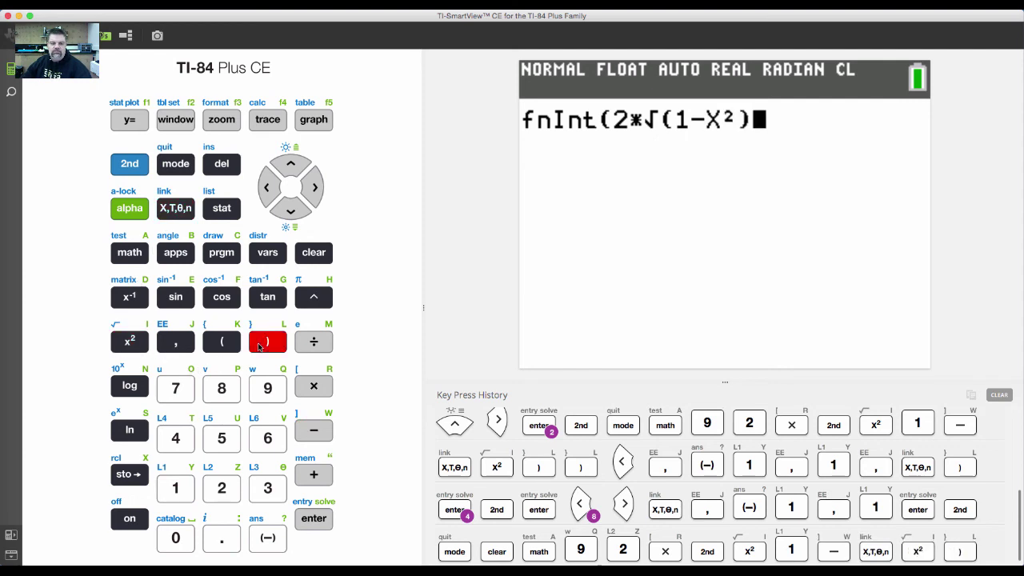
Add the arguments ,X,-1,1), closing fnInt(, and evaluate the command
left_click(175, 342)
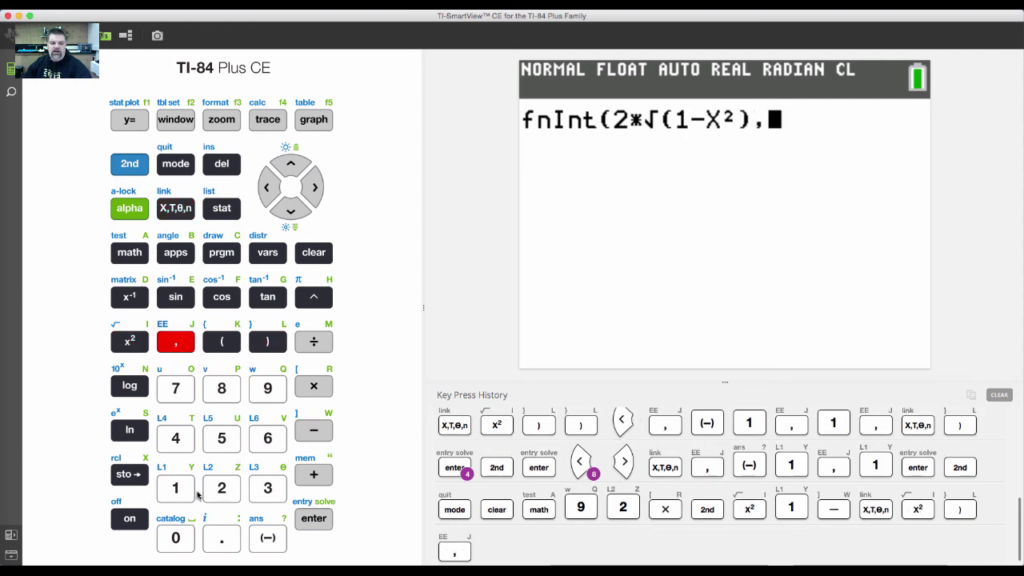
left_click(175, 208)
left_click(175, 342)
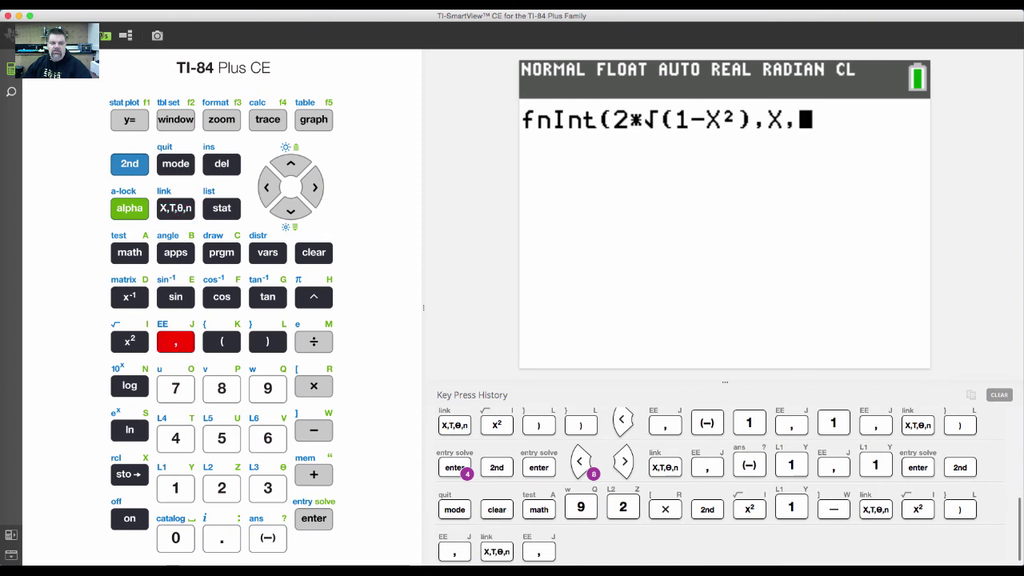
left_click(261, 547)
left_click(173, 482)
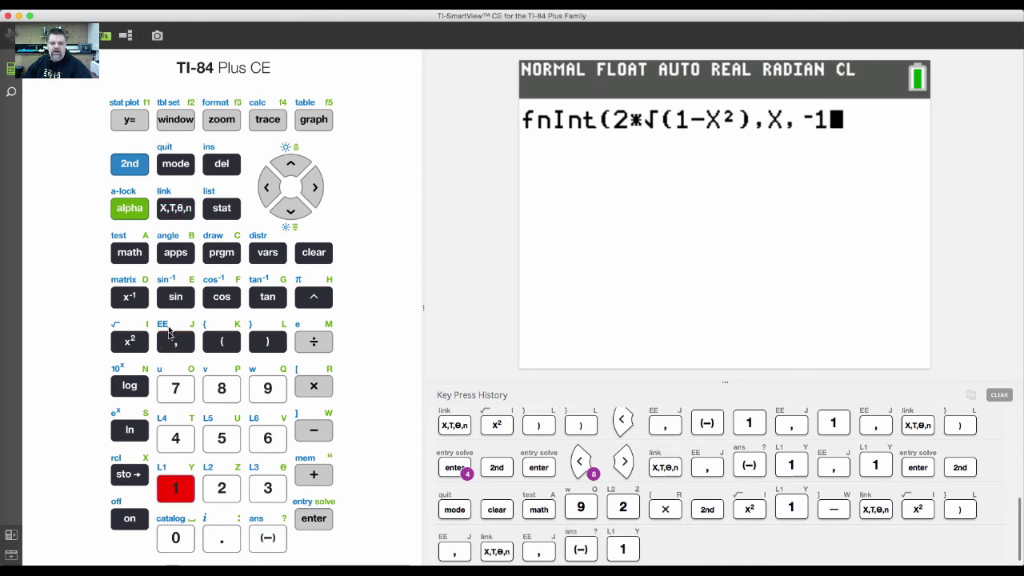
left_click(172, 336)
left_click(170, 487)
left_click(268, 342)
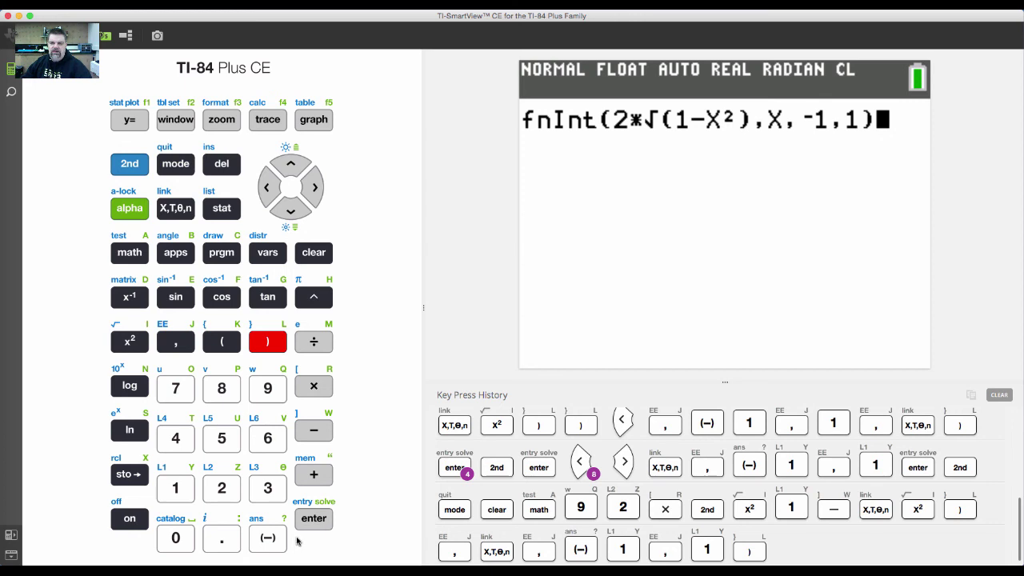
left_click(323, 517)
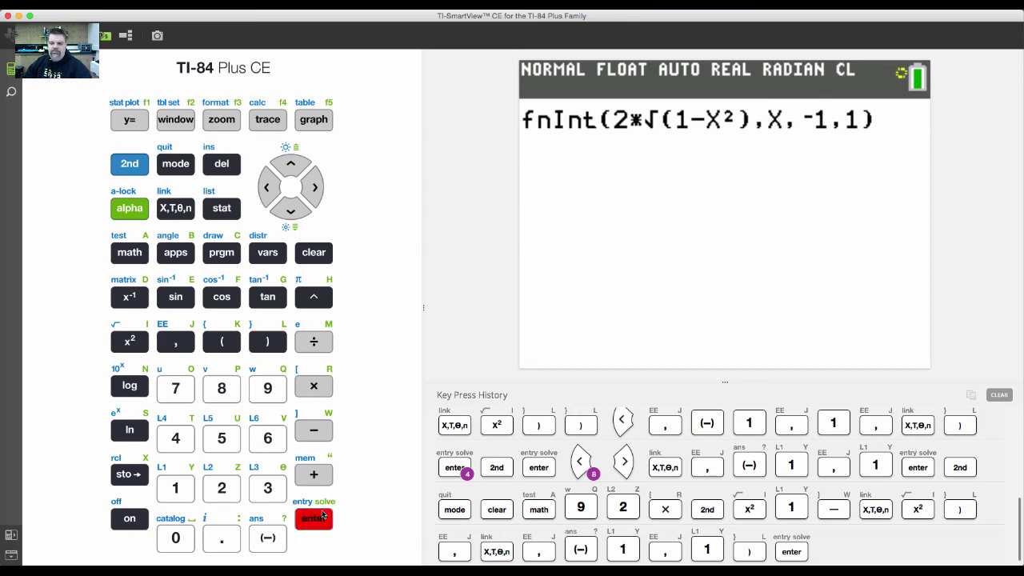